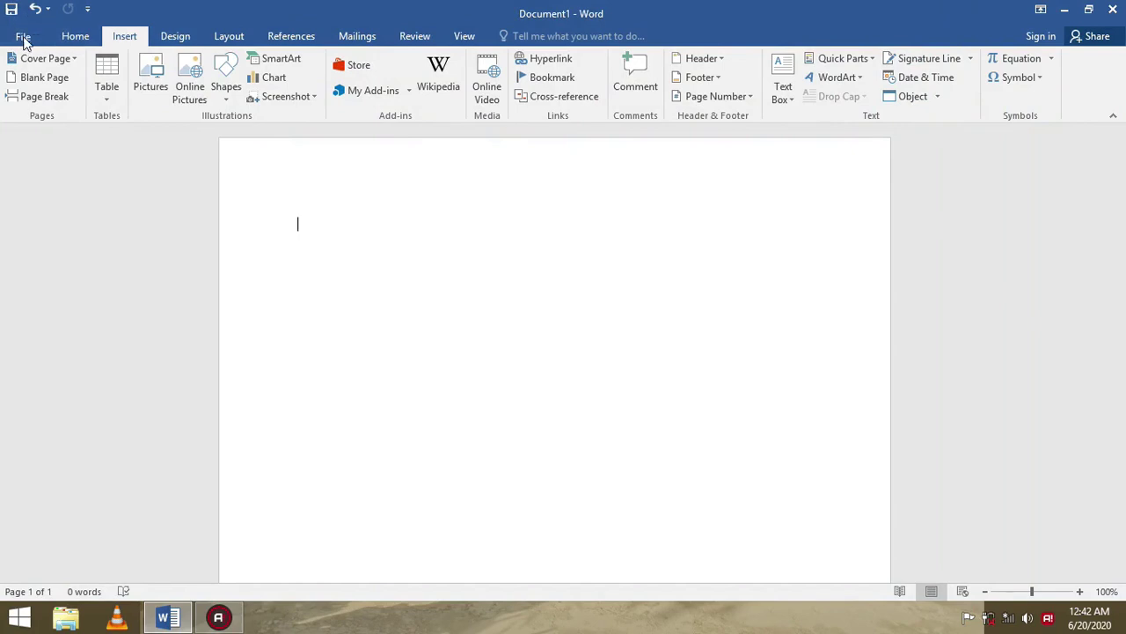
# Insert the picture IMG-20200620-WA0006 from the "#3. Edit" folder into the blank document
pyautogui.click(75, 42)
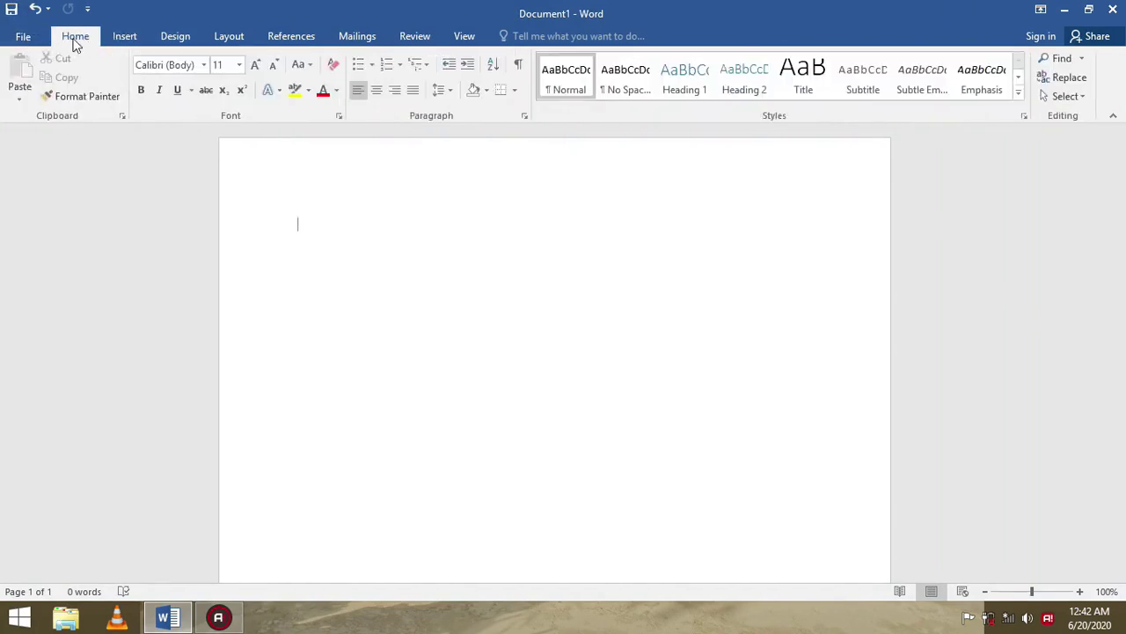
pyautogui.click(120, 35)
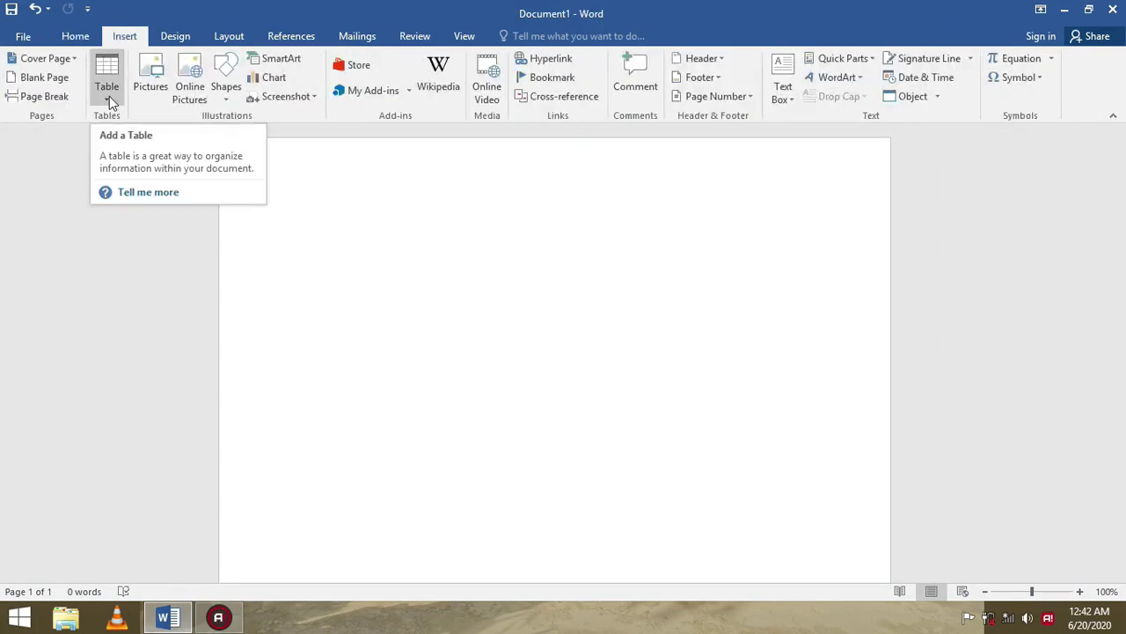
pyautogui.click(159, 84)
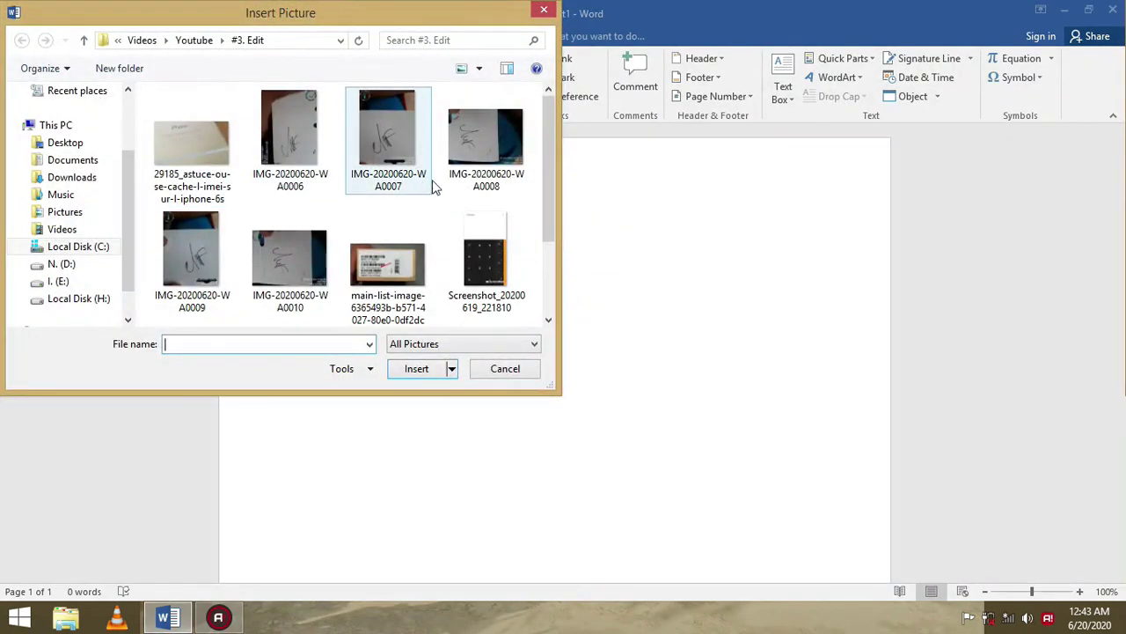
pyautogui.doubleClick(300, 110)
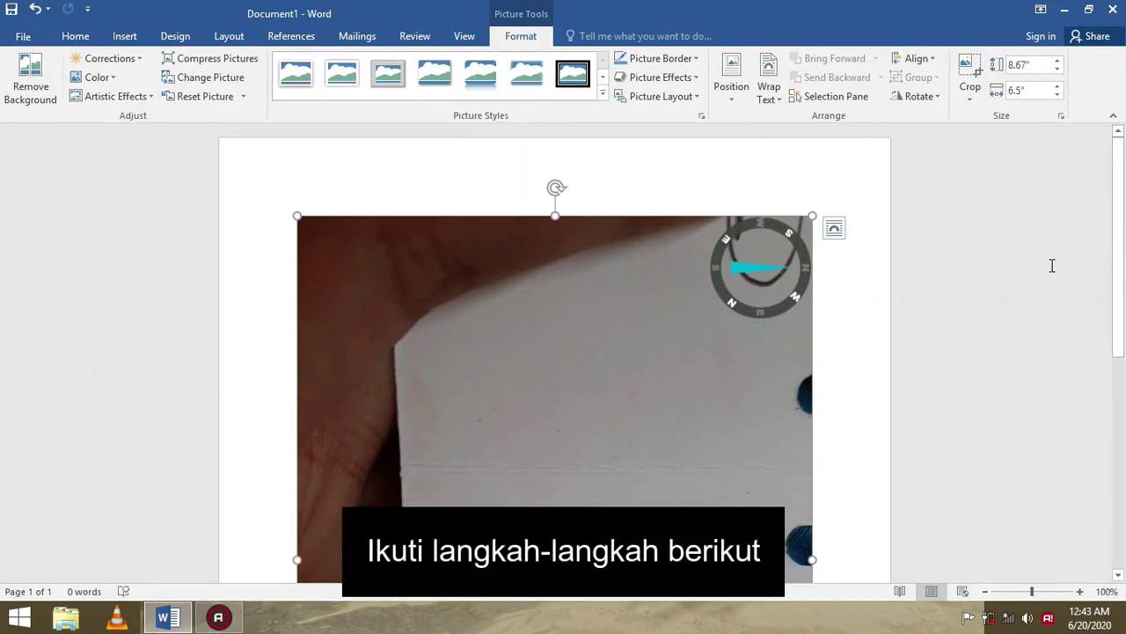
# Apply the Photocopy artistic effect to the inserted signature photo
pyautogui.moveTo(1124, 220); pyautogui.dragTo(1124, 412)
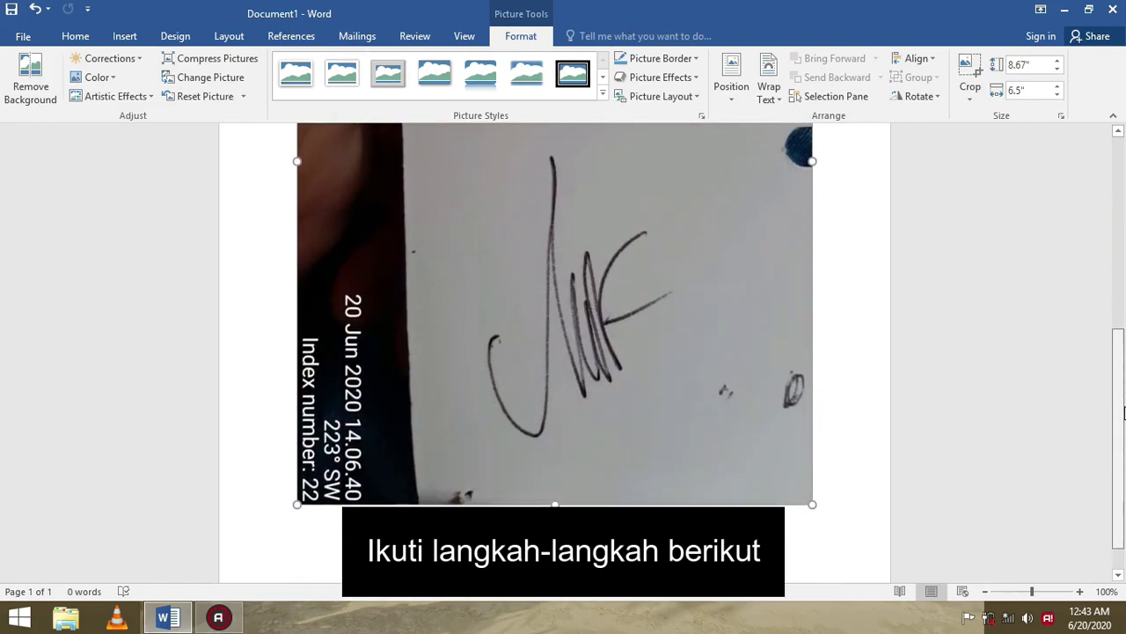
pyautogui.click(987, 595)
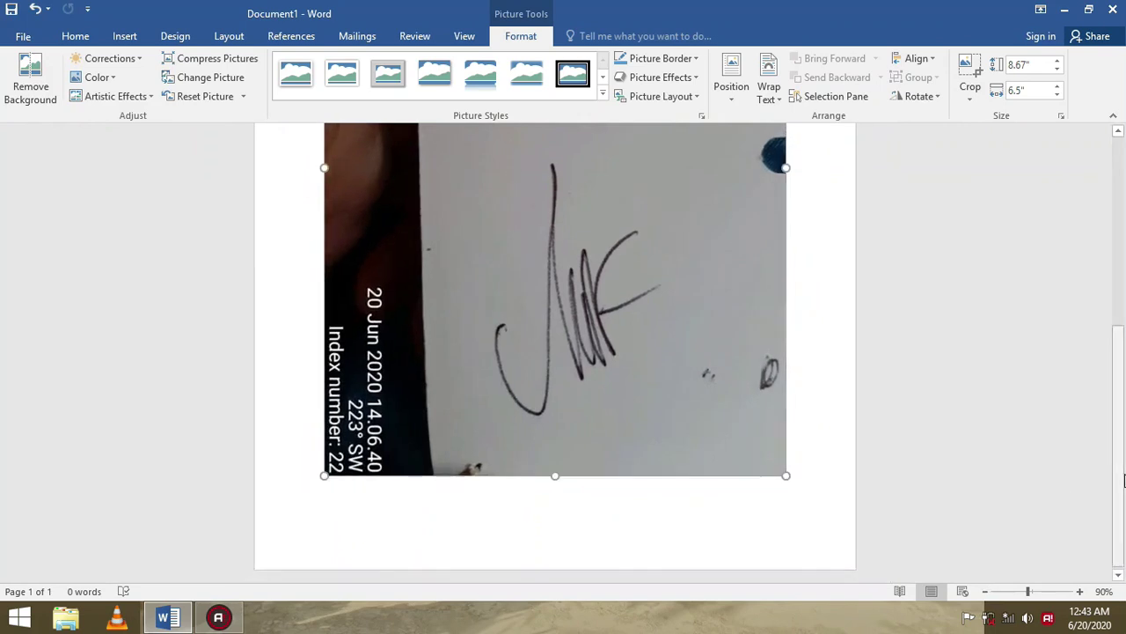
pyautogui.moveTo(1124, 472)
pyautogui.mouseDown()
pyautogui.moveTo(1124, 290)
pyautogui.moveTo(1124, 368)
pyautogui.mouseUp()
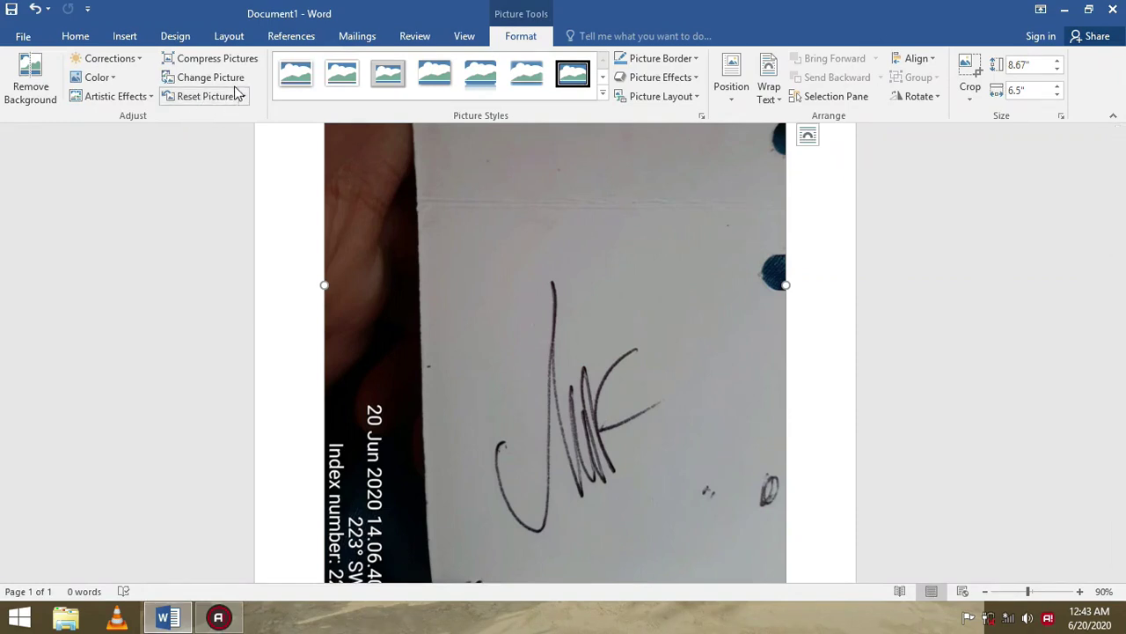
pyautogui.click(151, 97)
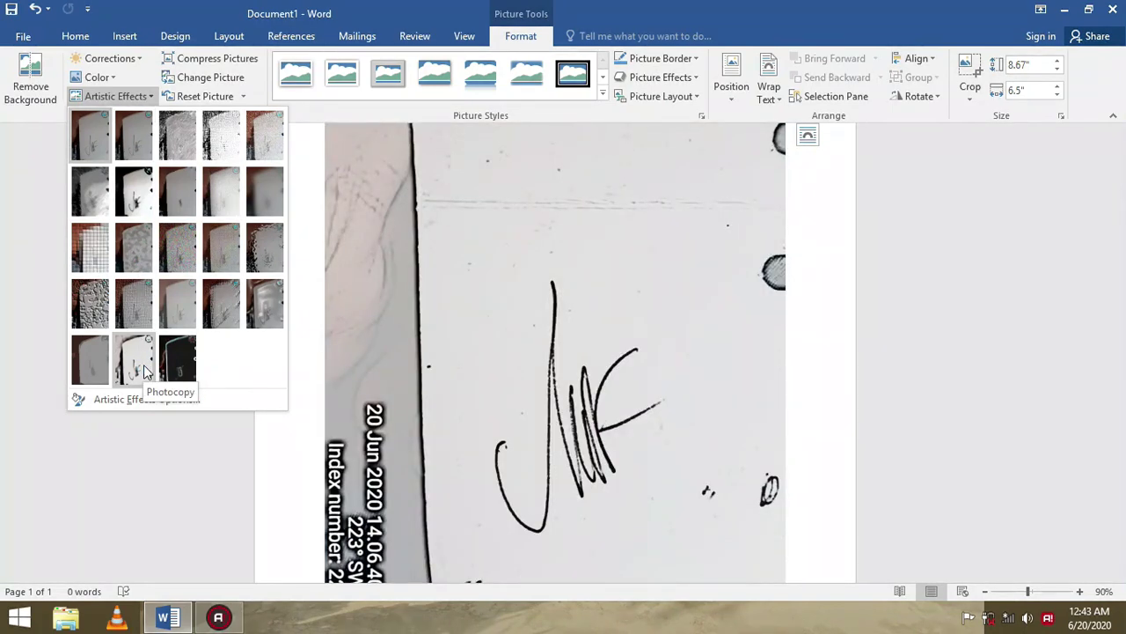
pyautogui.click(143, 369)
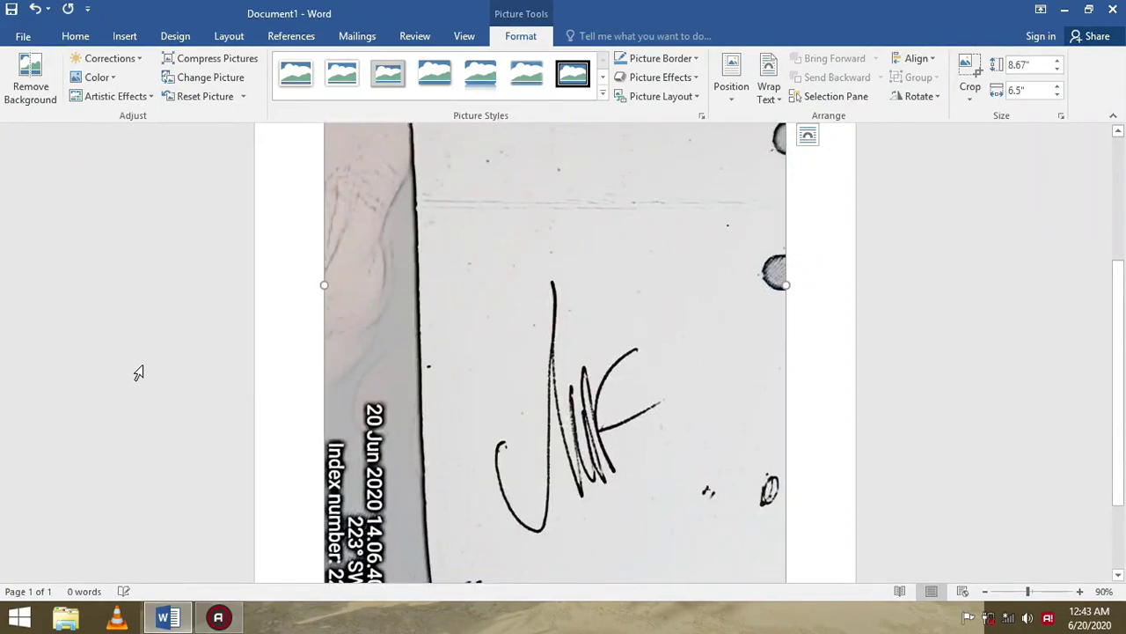
# Start Remove Background on the signature photo and shrink the keep frame's upper-left corner to just above the signature
pyautogui.moveTo(1123, 317)
pyautogui.mouseDown()
pyautogui.moveTo(1122, 296)
pyautogui.moveTo(1123, 329)
pyautogui.moveTo(1123, 230)
pyautogui.moveTo(1123, 374)
pyautogui.moveTo(1123, 269)
pyautogui.mouseUp()
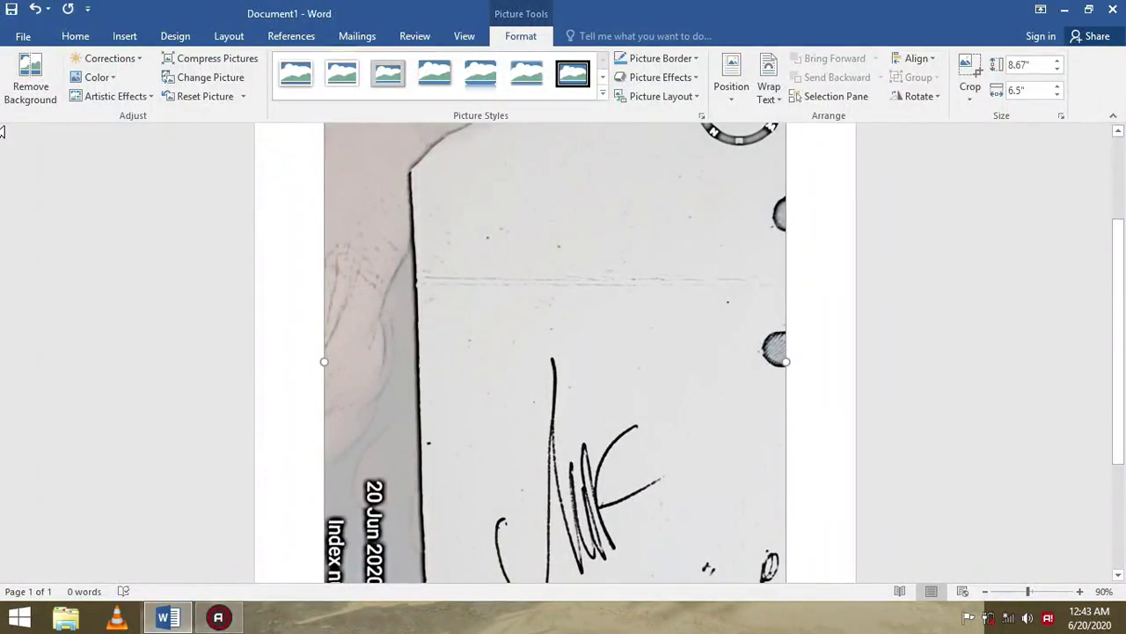
pyautogui.click(35, 88)
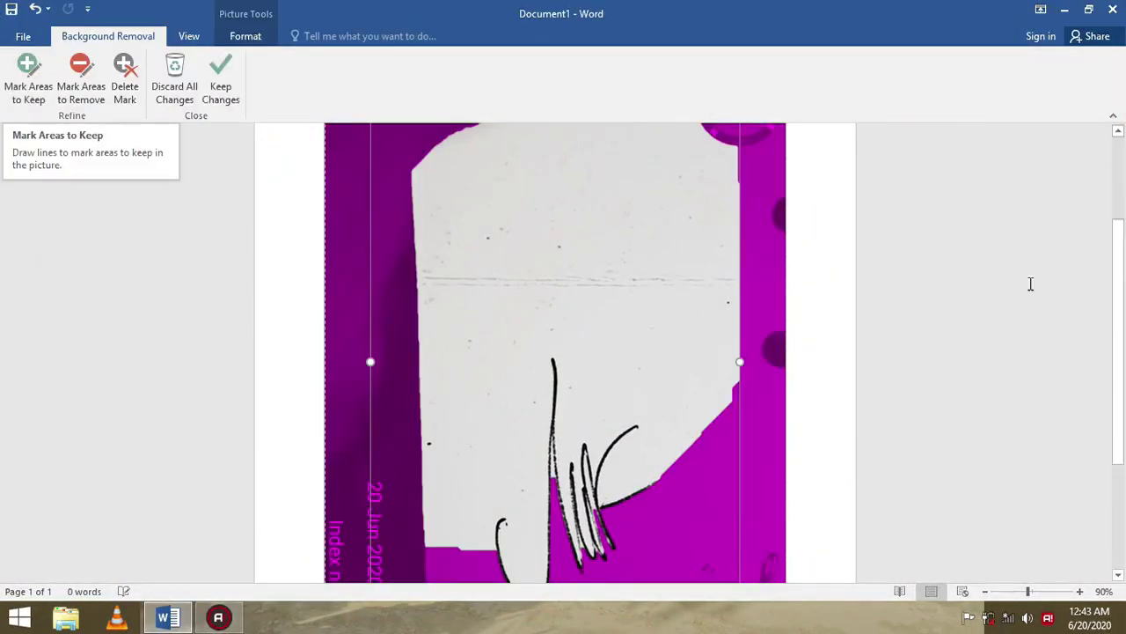
pyautogui.moveTo(1124, 306); pyautogui.dragTo(1123, 249)
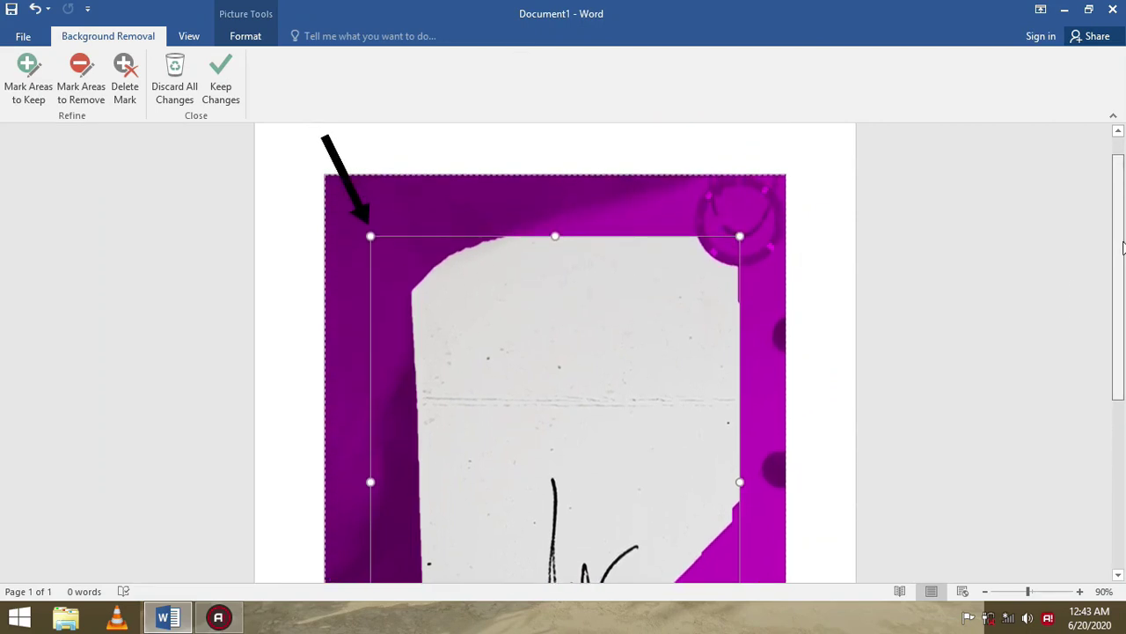
pyautogui.moveTo(1123, 249); pyautogui.dragTo(1123, 262)
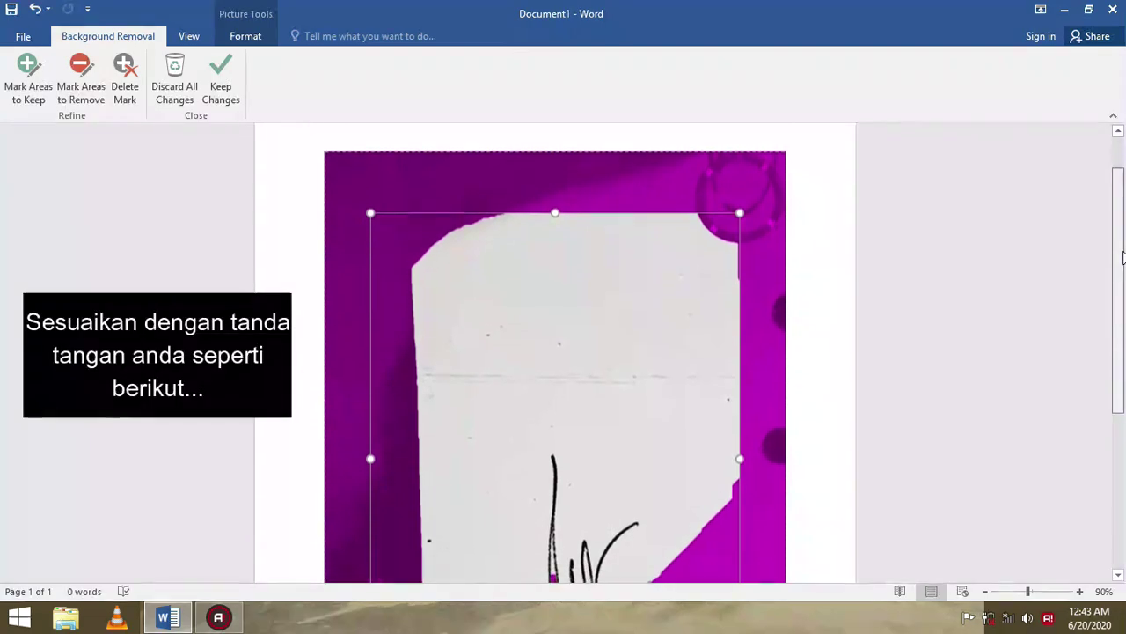
pyautogui.click(369, 210)
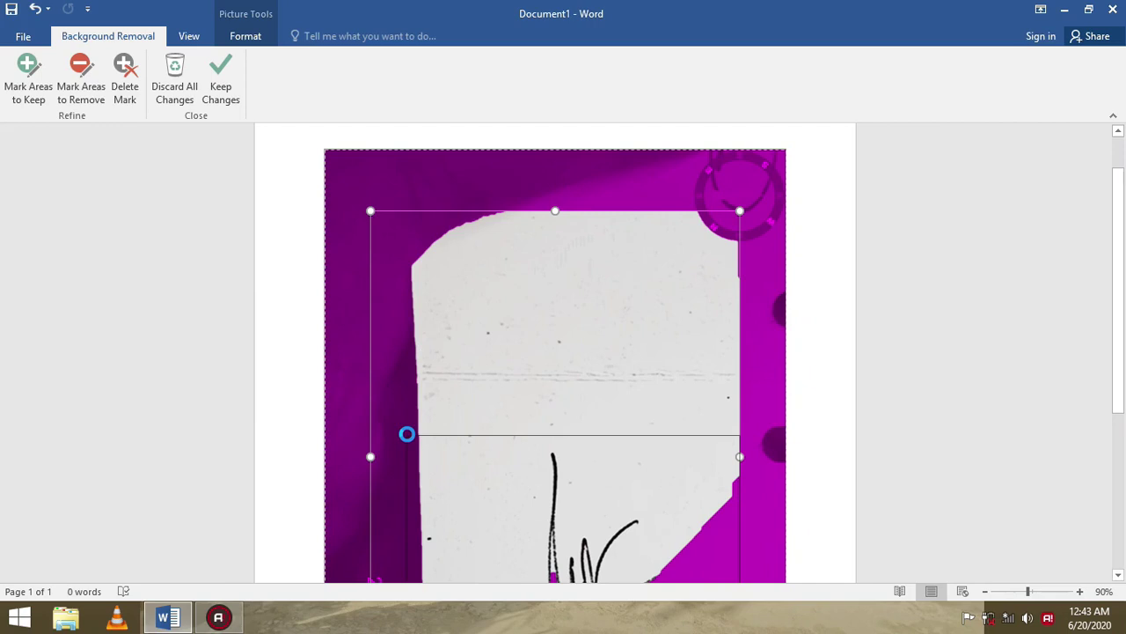
# Tighten the left, lower and right edges of the keep frame around the signature and keep the background removal changes
pyautogui.moveTo(1124, 358); pyautogui.dragTo(1124, 496)
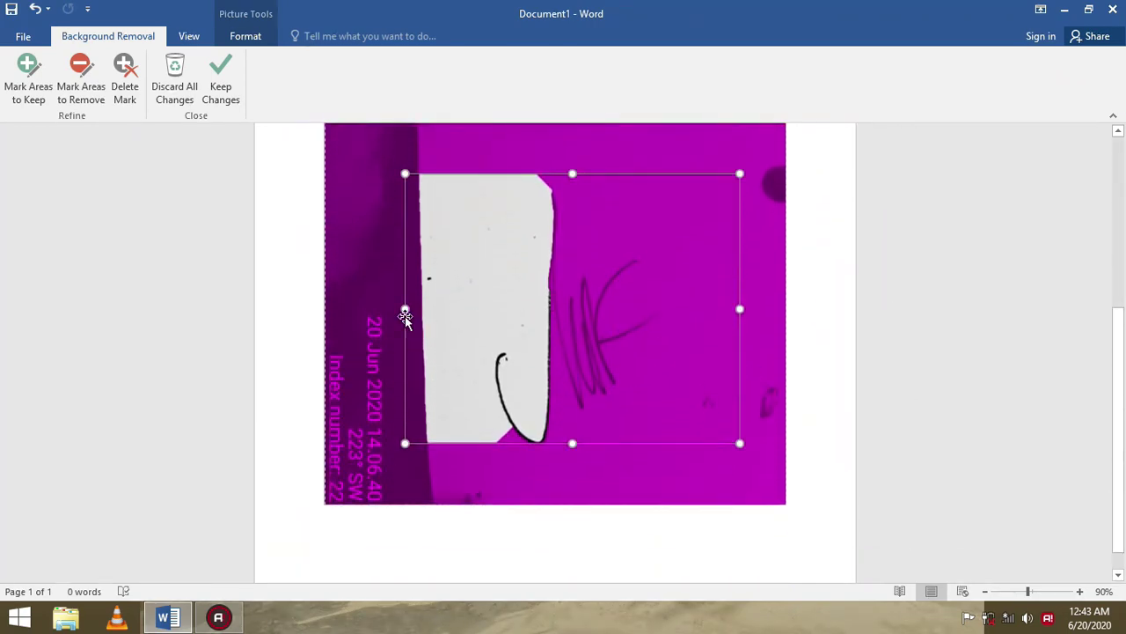
pyautogui.moveTo(405, 314); pyautogui.dragTo(485, 316)
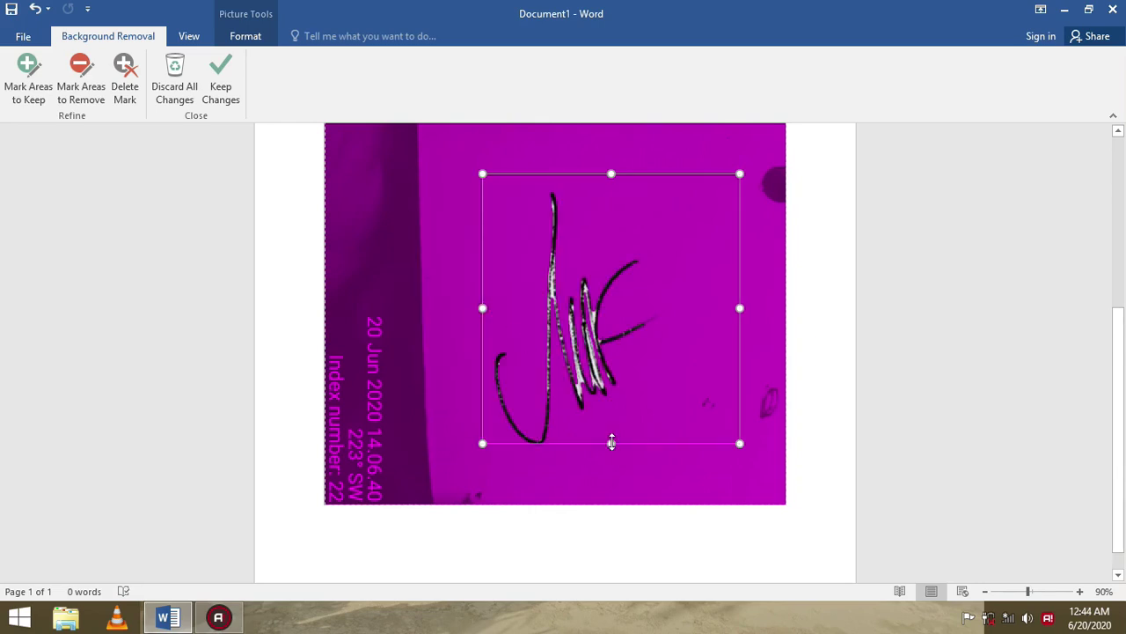
pyautogui.moveTo(611, 441); pyautogui.dragTo(612, 445)
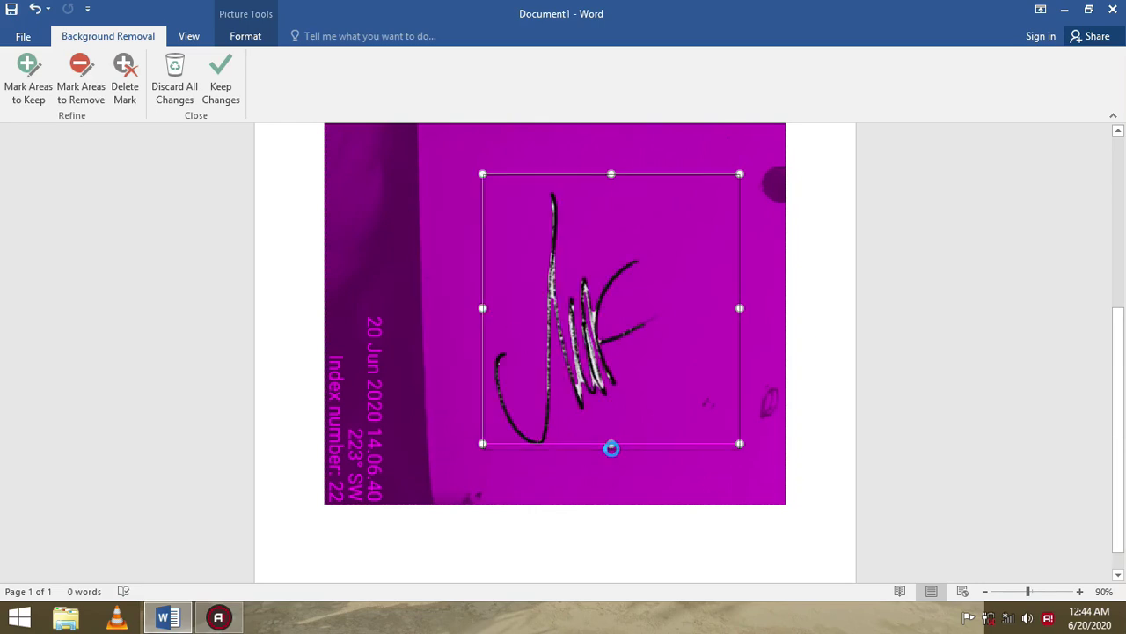
pyautogui.moveTo(611, 449); pyautogui.dragTo(612, 450)
pyautogui.moveTo(740, 311); pyautogui.dragTo(670, 310)
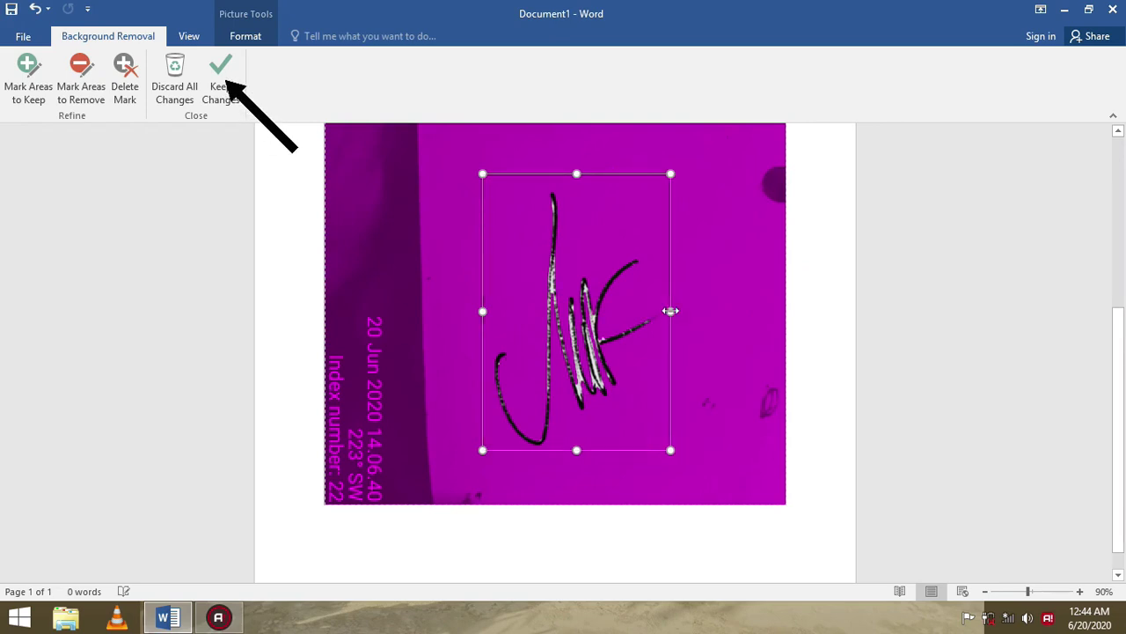
pyautogui.click(221, 82)
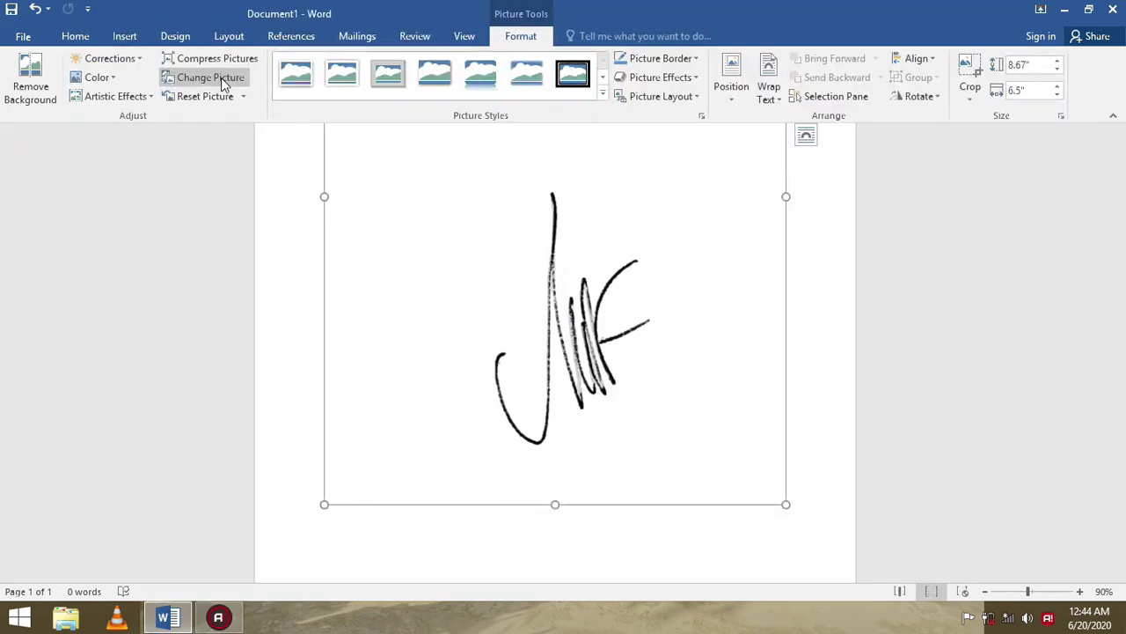
# Scale the signature picture down proportionally to about 7.04" high by 5.28" wide
pyautogui.moveTo(1123, 349); pyautogui.dragTo(1124, 189)
pyautogui.moveTo(325, 191); pyautogui.dragTo(411, 328)
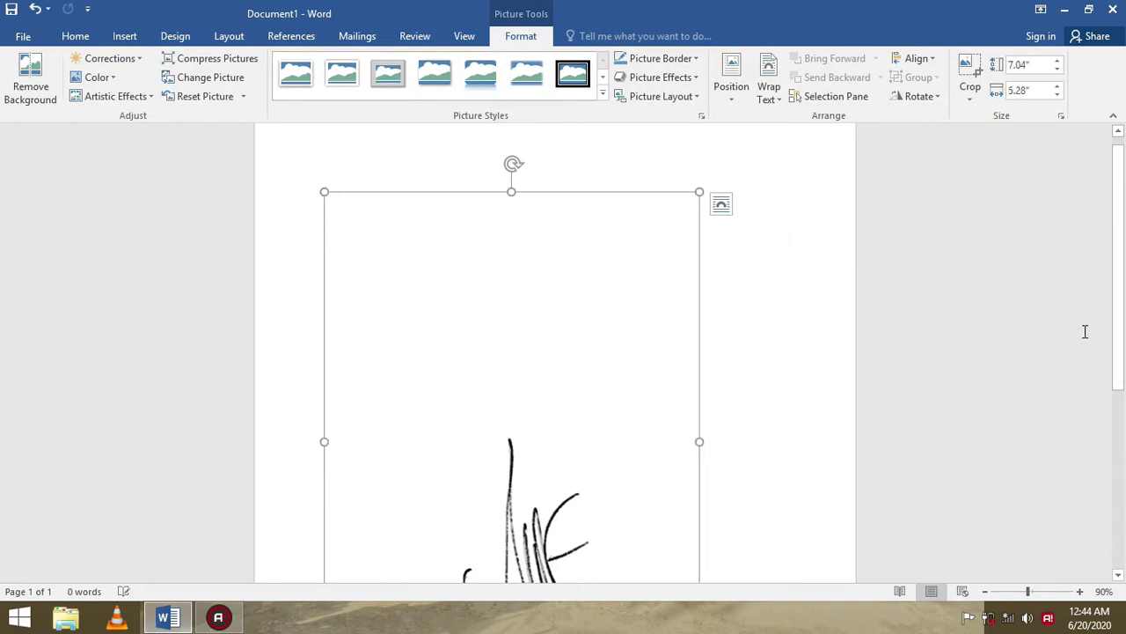
pyautogui.moveTo(1123, 328)
pyautogui.mouseDown()
pyautogui.moveTo(1124, 462)
pyautogui.moveTo(1124, 392)
pyautogui.mouseUp()
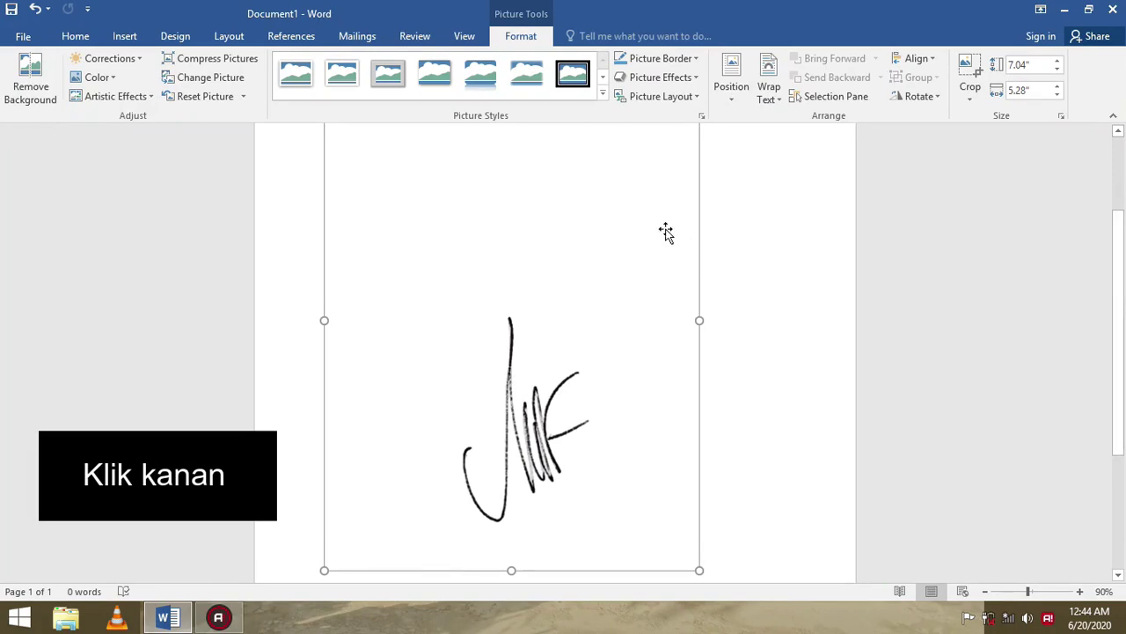
# Crop the signature picture from its upper-left and lower-right corners so the crop frame fits closely around the signature
pyautogui.rightClick(586, 307)
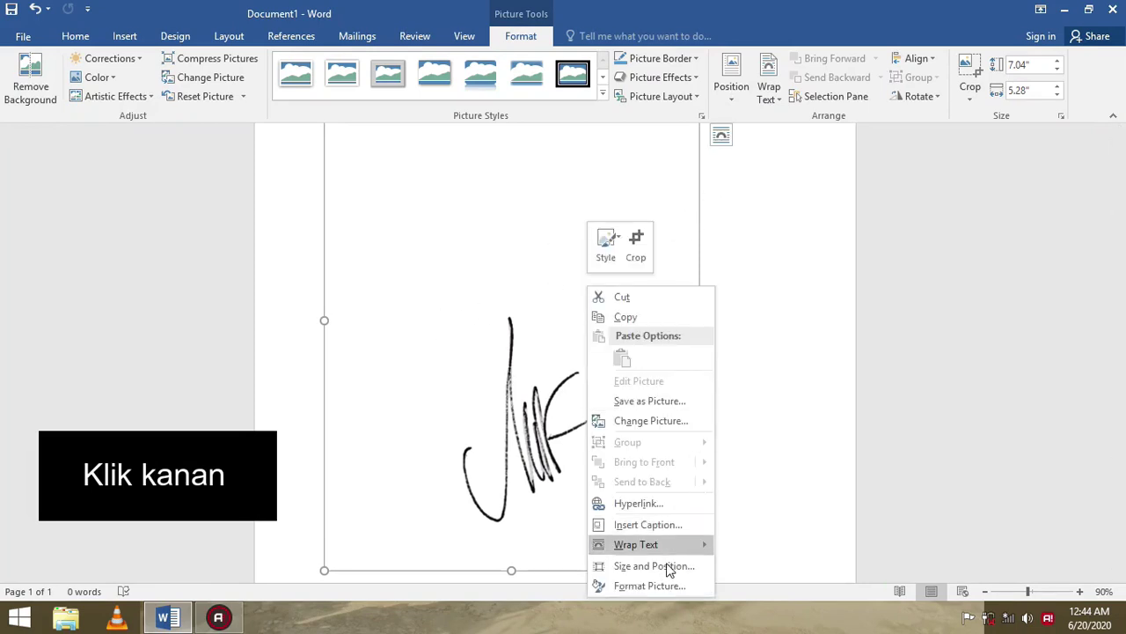
pyautogui.click(777, 426)
pyautogui.rightClick(600, 226)
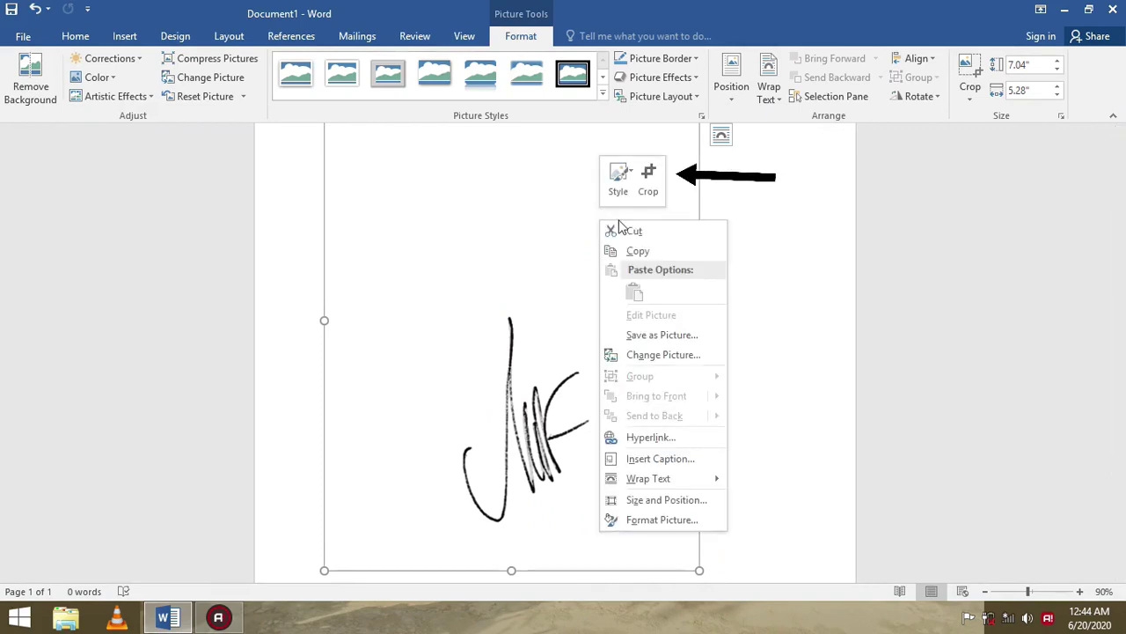
pyautogui.click(651, 181)
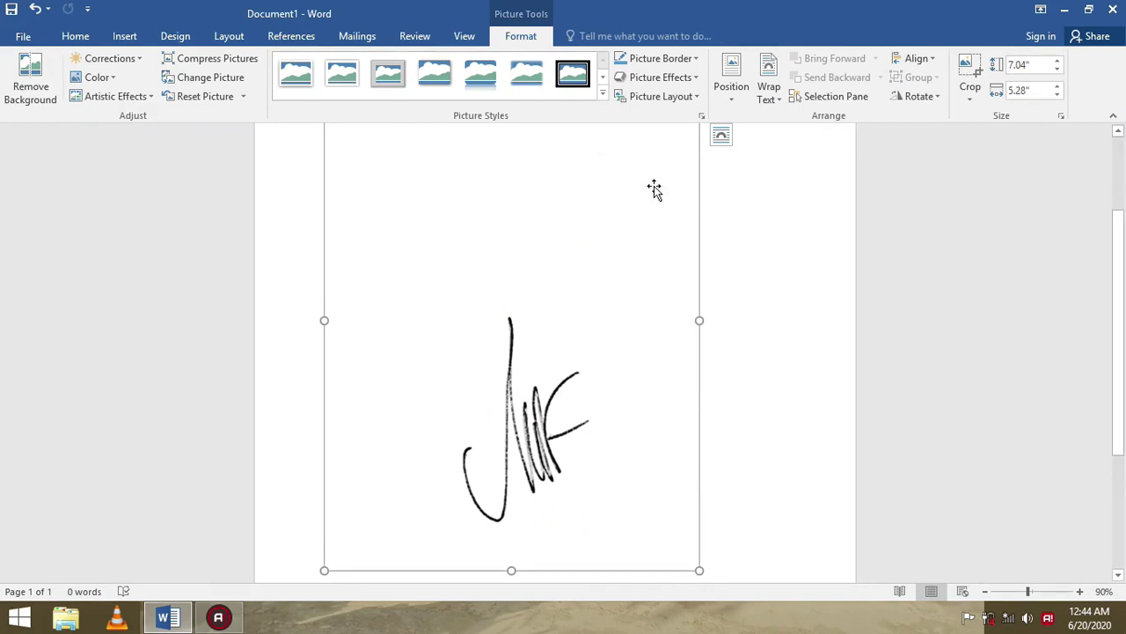
pyautogui.moveTo(1123, 282); pyautogui.dragTo(1123, 206)
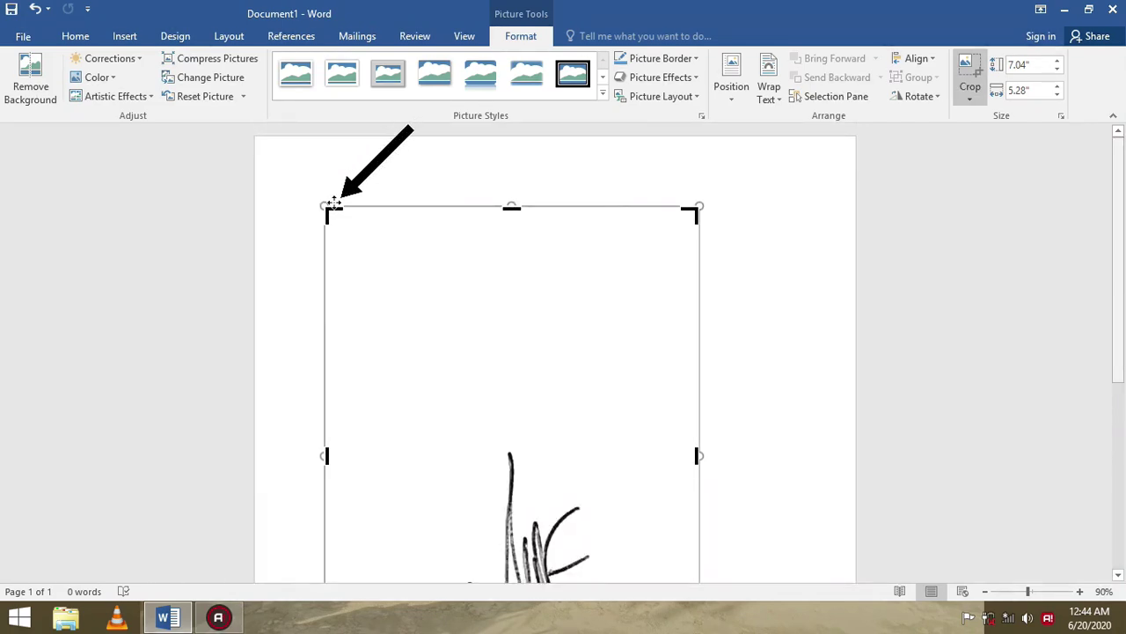
pyautogui.moveTo(331, 215); pyautogui.dragTo(448, 435)
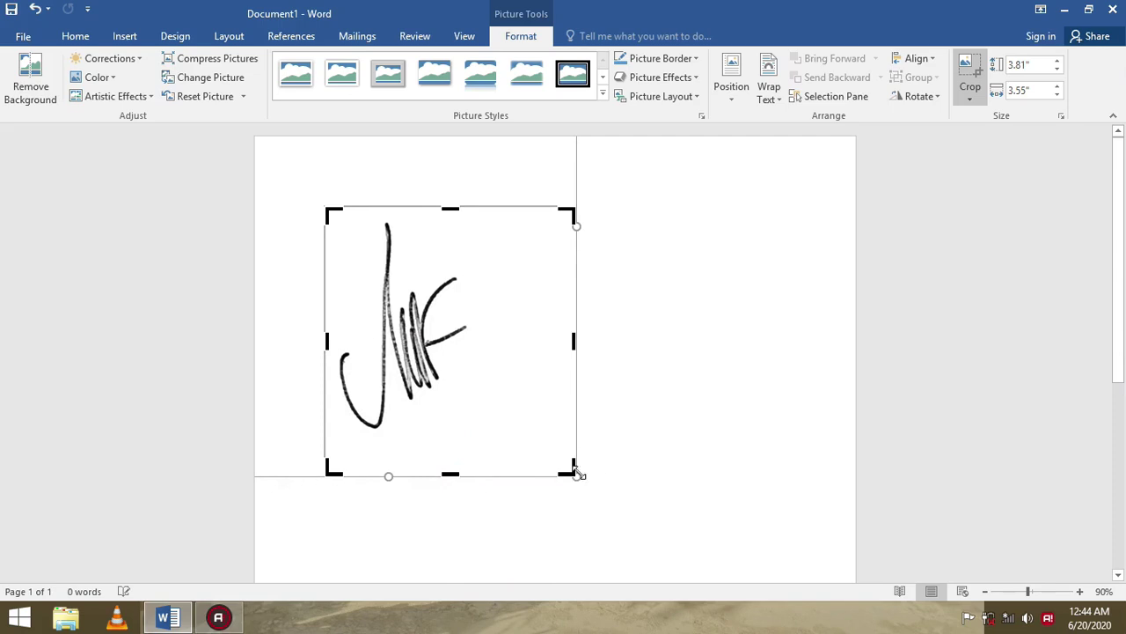
pyautogui.moveTo(571, 469); pyautogui.dragTo(475, 442)
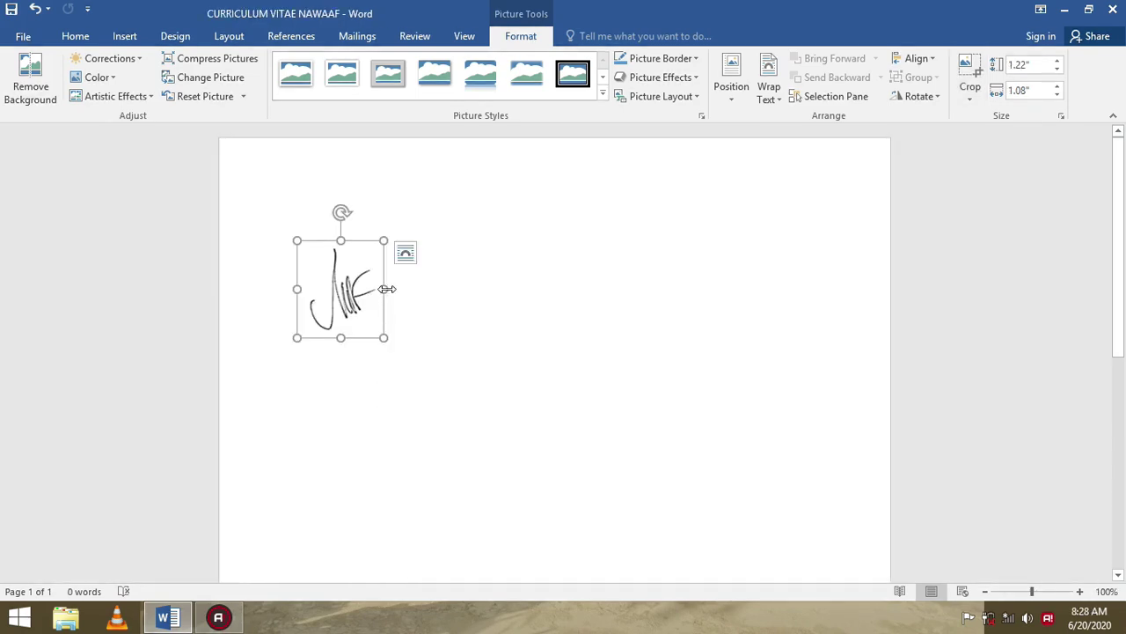
# Widen the signature picture slightly in the curriculum vitae document and write "Salam Hormat" with the signer's full name on the line beneath
pyautogui.moveTo(388, 289); pyautogui.dragTo(398, 290)
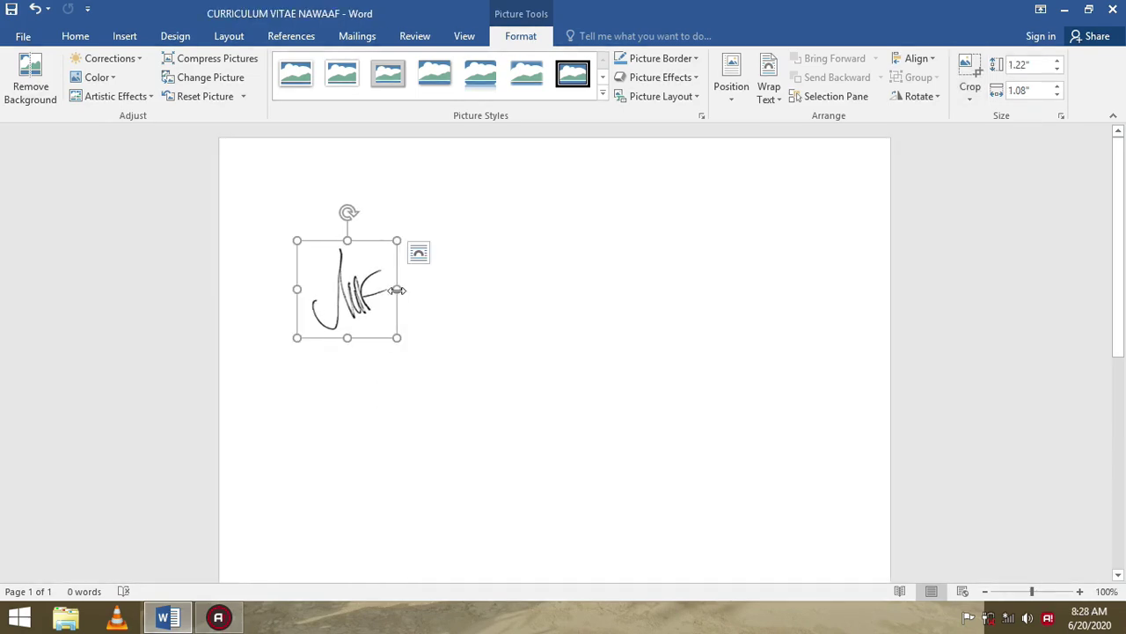
pyautogui.click(354, 389)
pyautogui.write('Salam Hormat')
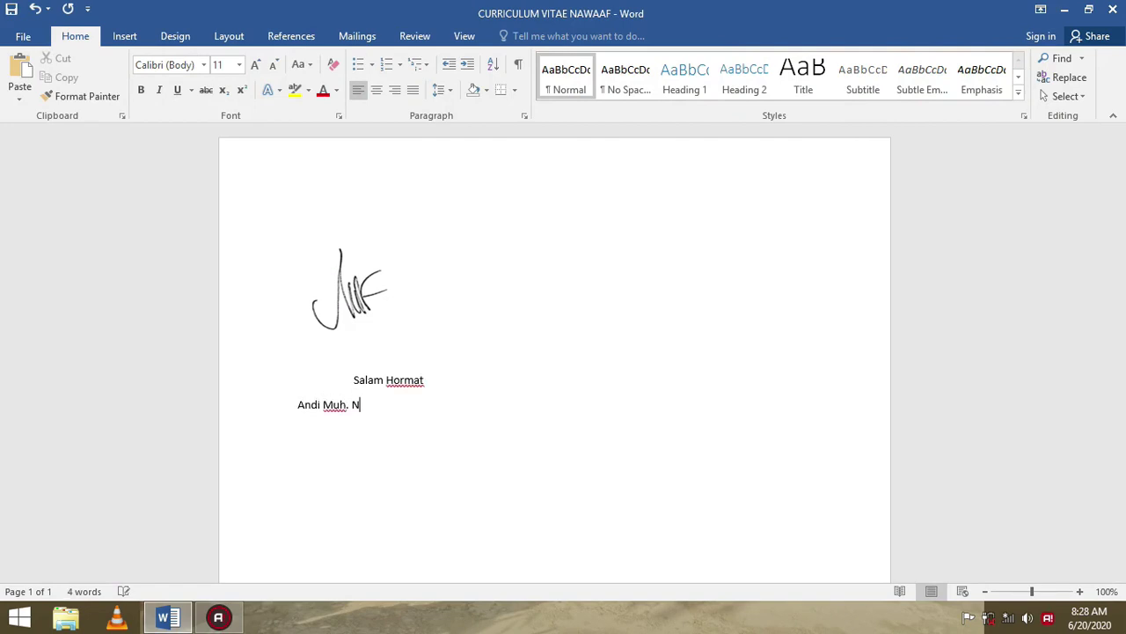
pyautogui.write('Hibatullah')
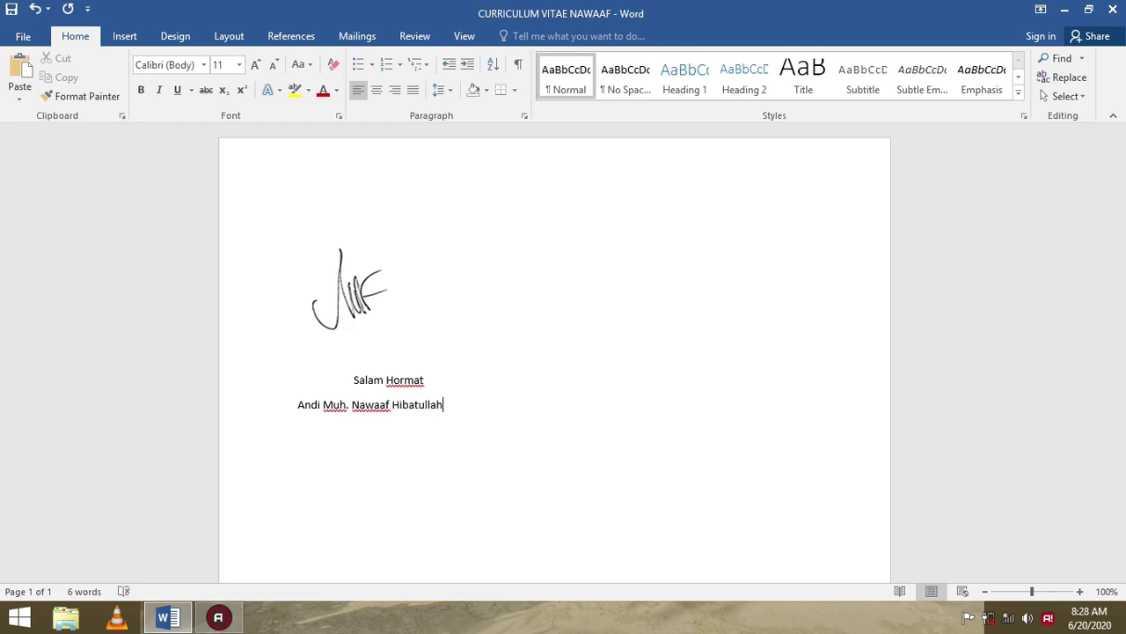
# Center-align the "Salam Hormat" line and the signer's name line together
pyautogui.click(433, 378)
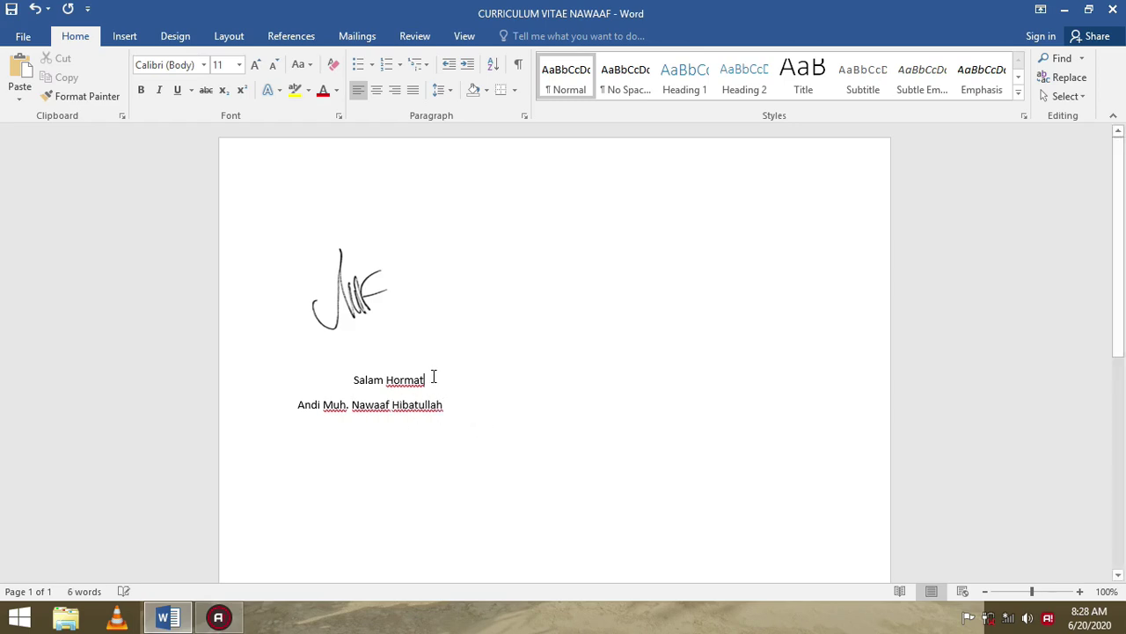
pyautogui.moveTo(353, 388); pyautogui.dragTo(458, 410)
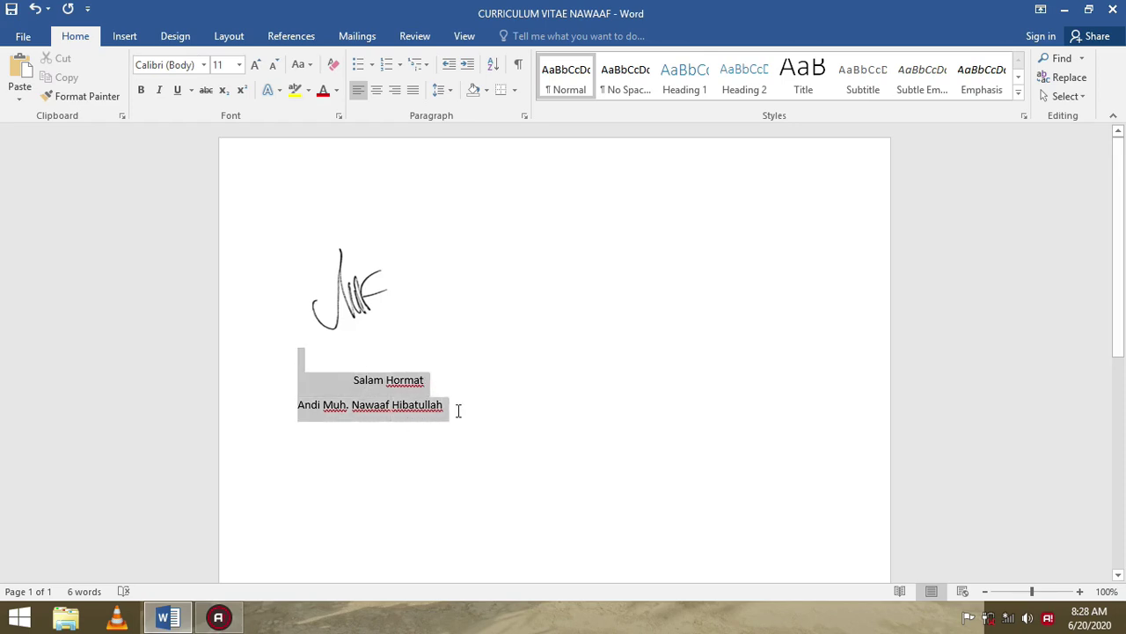
pyautogui.click(378, 92)
pyautogui.click(393, 90)
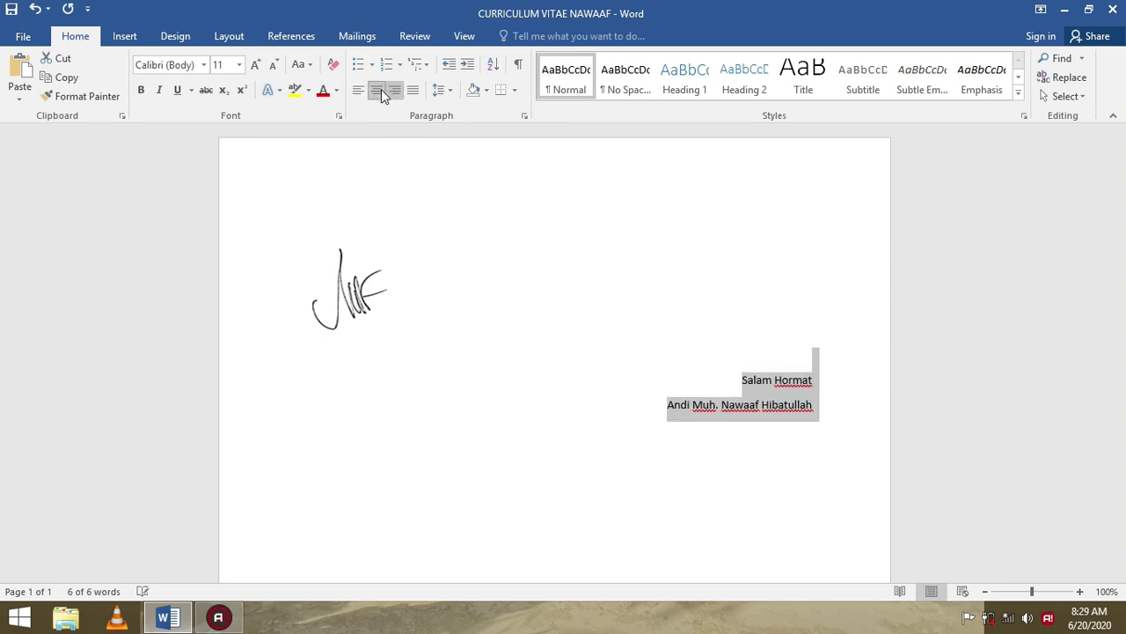
pyautogui.click(379, 91)
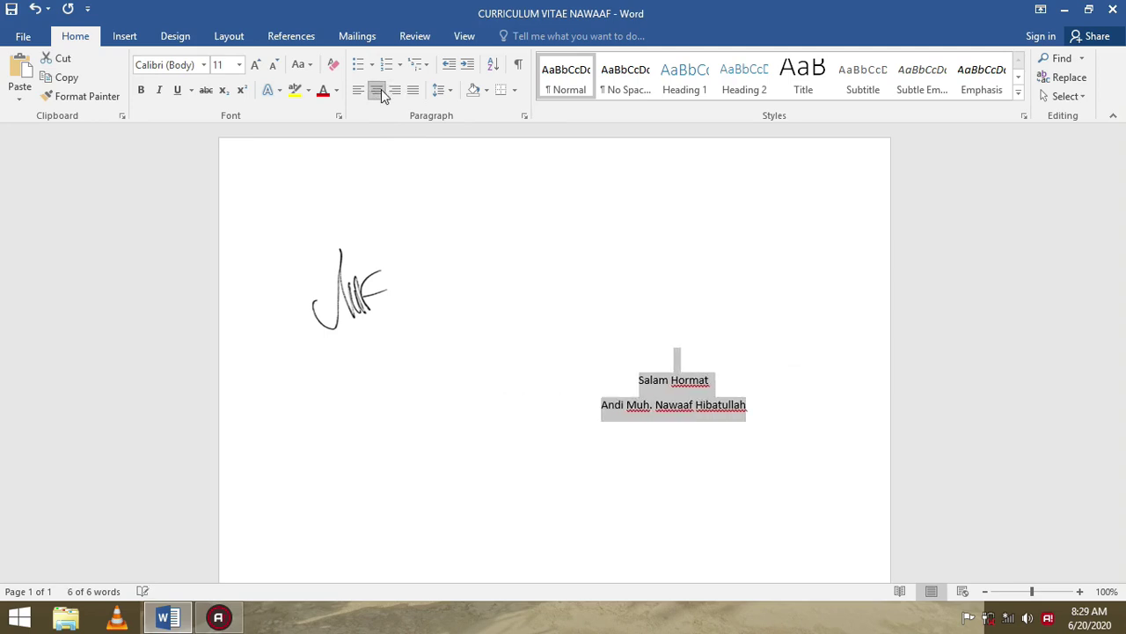
# Increase the indent of the two centered closing lines so they sit near the page's right margin
pyautogui.press('Tab')
pyautogui.press('Tab')
pyautogui.press('Tab')
pyautogui.press('Tab')
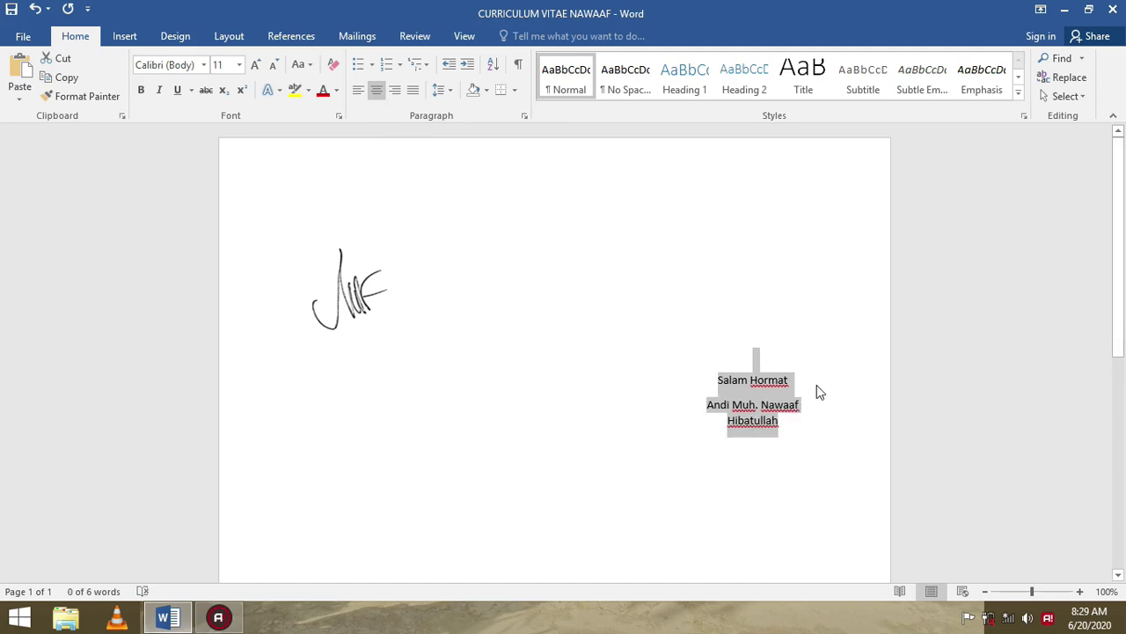
# Decrease the indent of the selected closing lines by one level and add two blank lines between "Salam Hormat" and the signer's name
pyautogui.hotkey('shift', 'Tab')
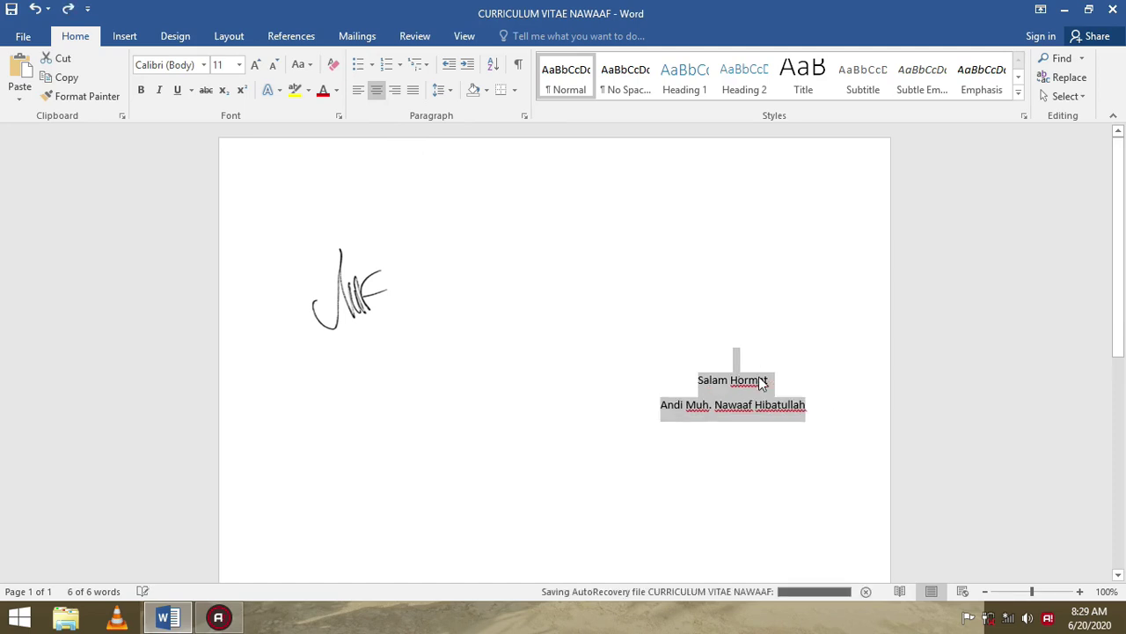
pyautogui.click(792, 383)
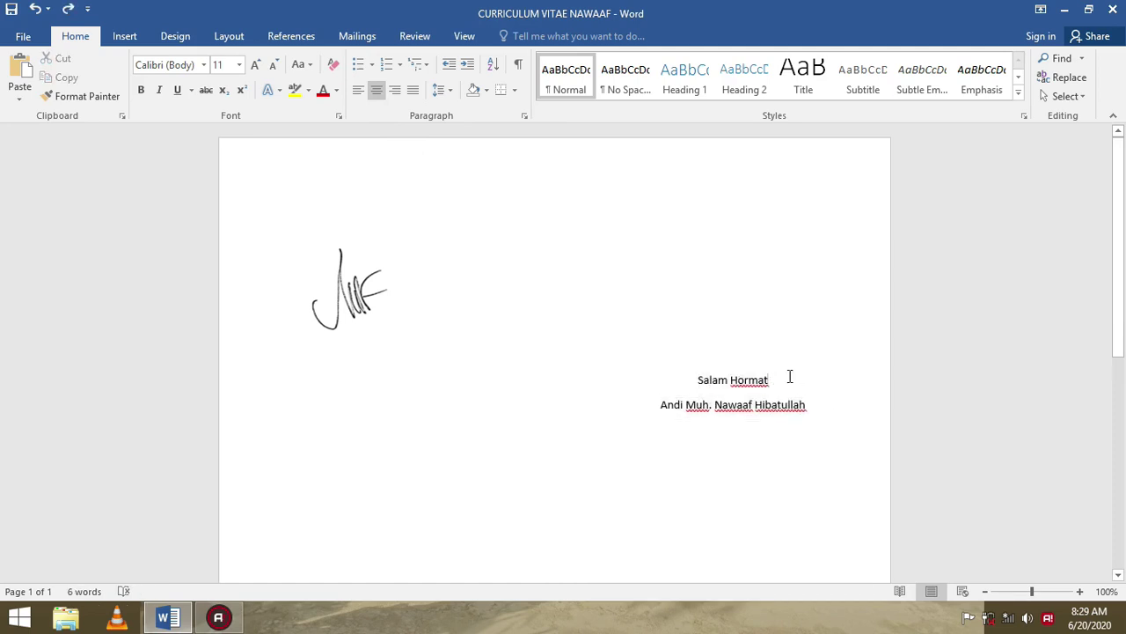
pyautogui.press('Return')
pyautogui.press('Return')
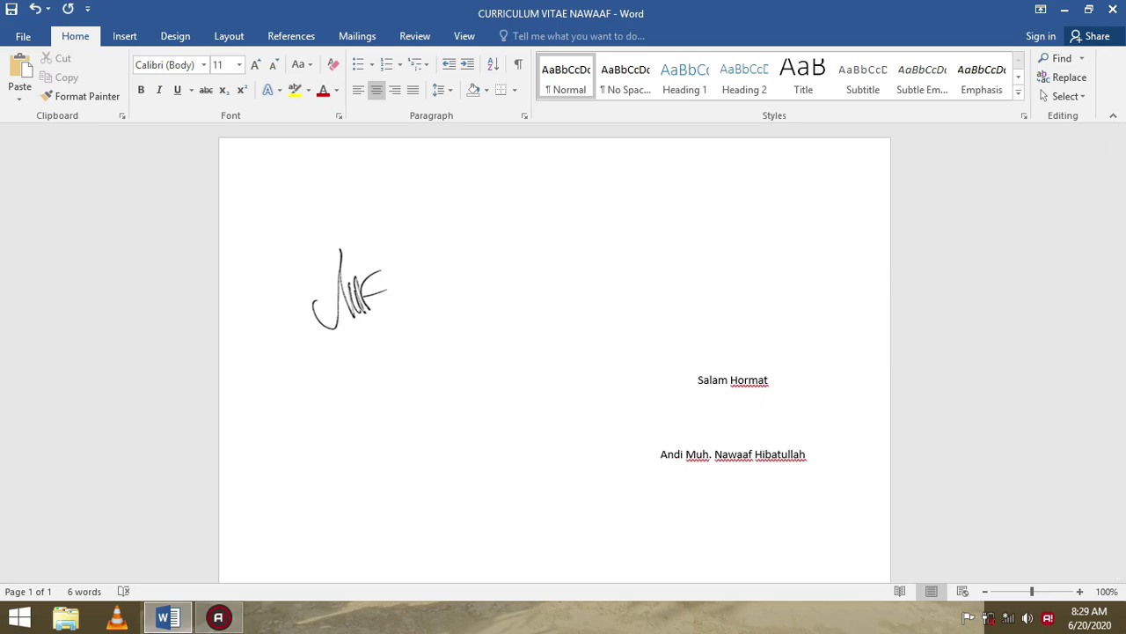
# Move the signature picture into the space between "Salam Hormat" and the signer's name line
pyautogui.click(350, 275)
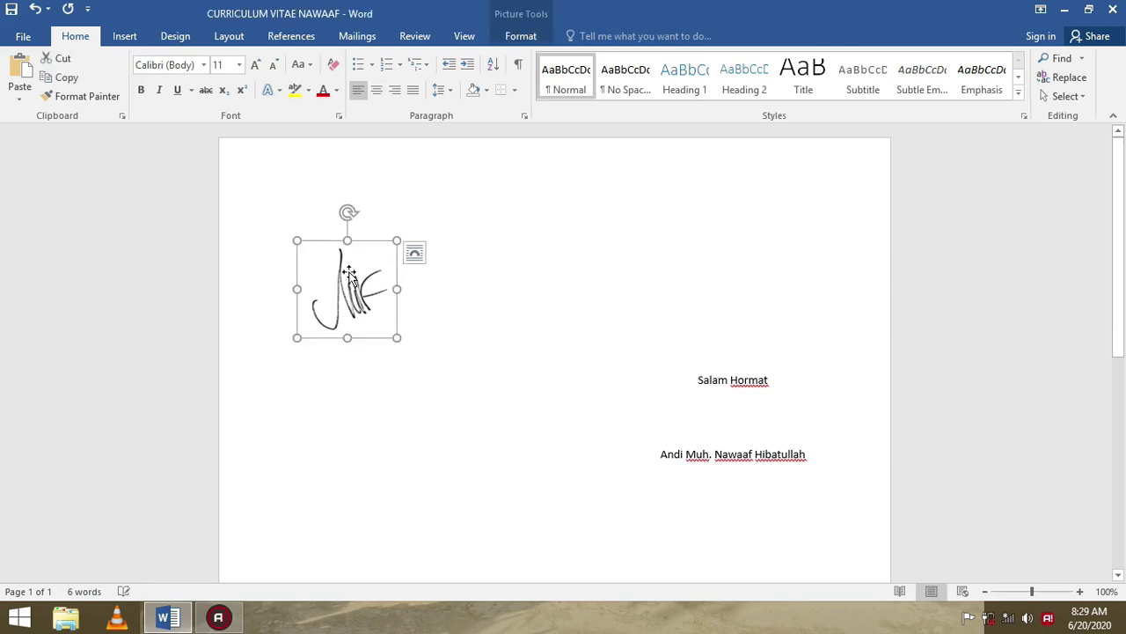
pyautogui.rightClick(349, 274)
pyautogui.click(364, 300)
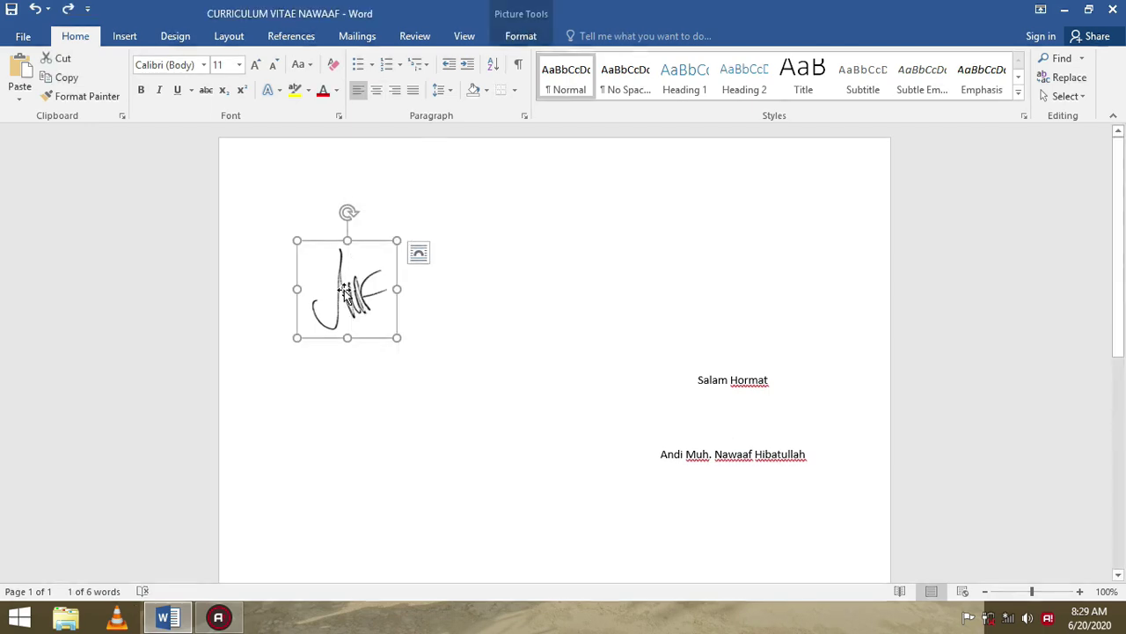
pyautogui.moveTo(363, 300)
pyautogui.mouseDown()
pyautogui.moveTo(528, 373)
pyautogui.moveTo(705, 426)
pyautogui.mouseUp()
pyautogui.moveTo(717, 374); pyautogui.dragTo(725, 413)
# Set the signature picture's text wrapping to Behind Text and position it between "Salam Hormat" and the name, slightly overlapping both lines
pyautogui.rightClick(737, 355)
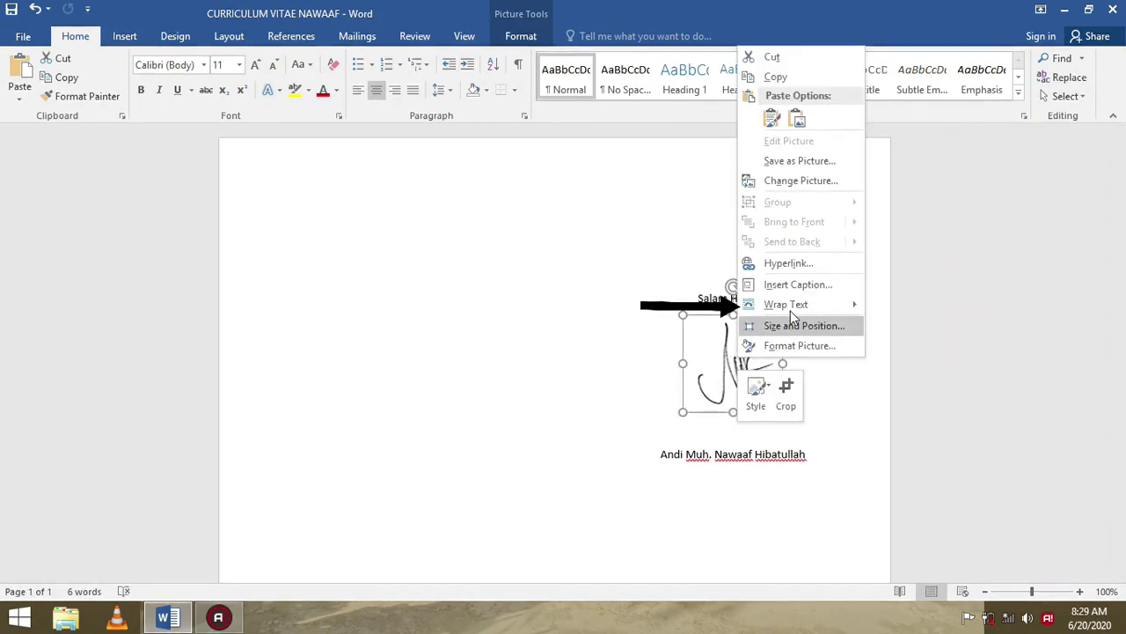
pyautogui.moveTo(797, 308)
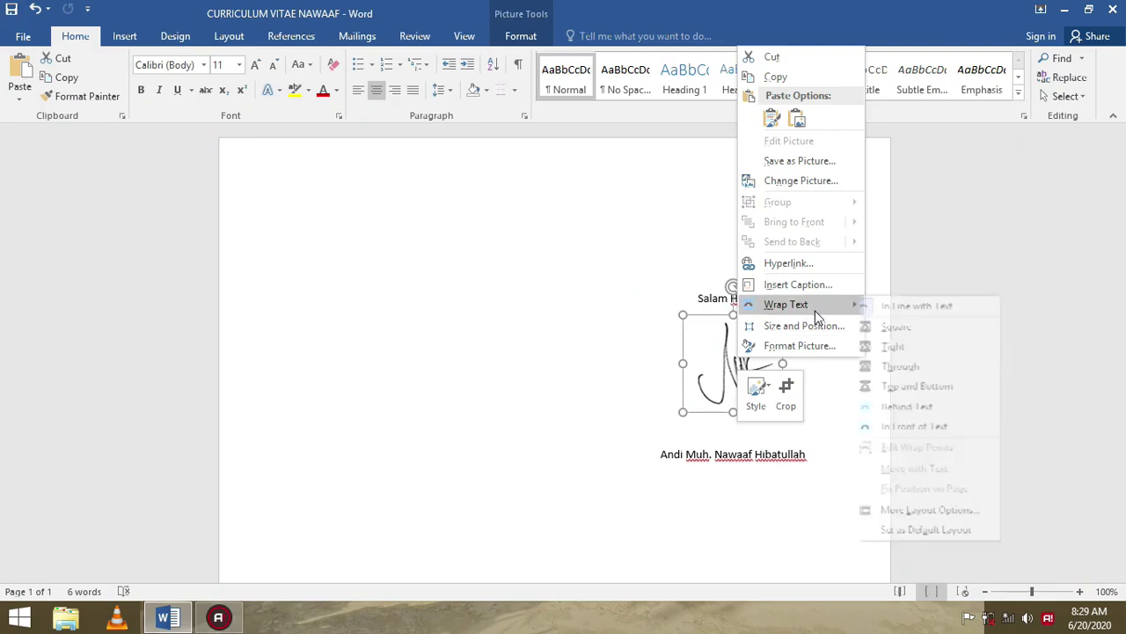
pyautogui.click(917, 405)
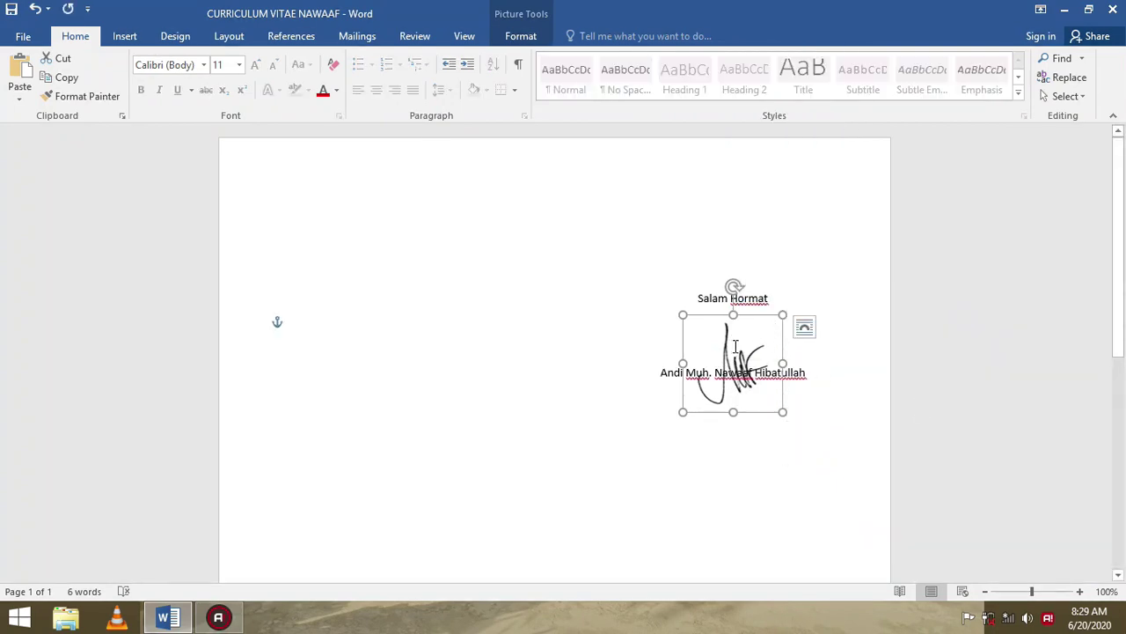
pyautogui.moveTo(748, 353); pyautogui.dragTo(748, 319)
pyautogui.moveTo(747, 314)
pyautogui.mouseDown()
pyautogui.moveTo(758, 329)
pyautogui.moveTo(749, 333)
pyautogui.mouseUp()
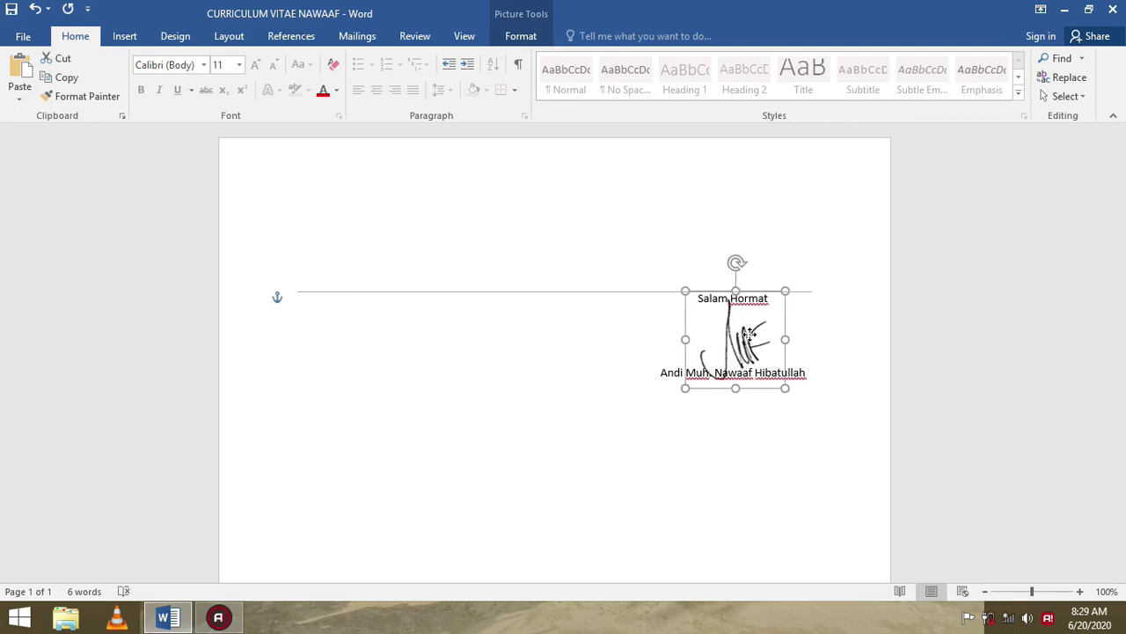
pyautogui.moveTo(749, 334); pyautogui.dragTo(750, 335)
pyautogui.click(880, 348)
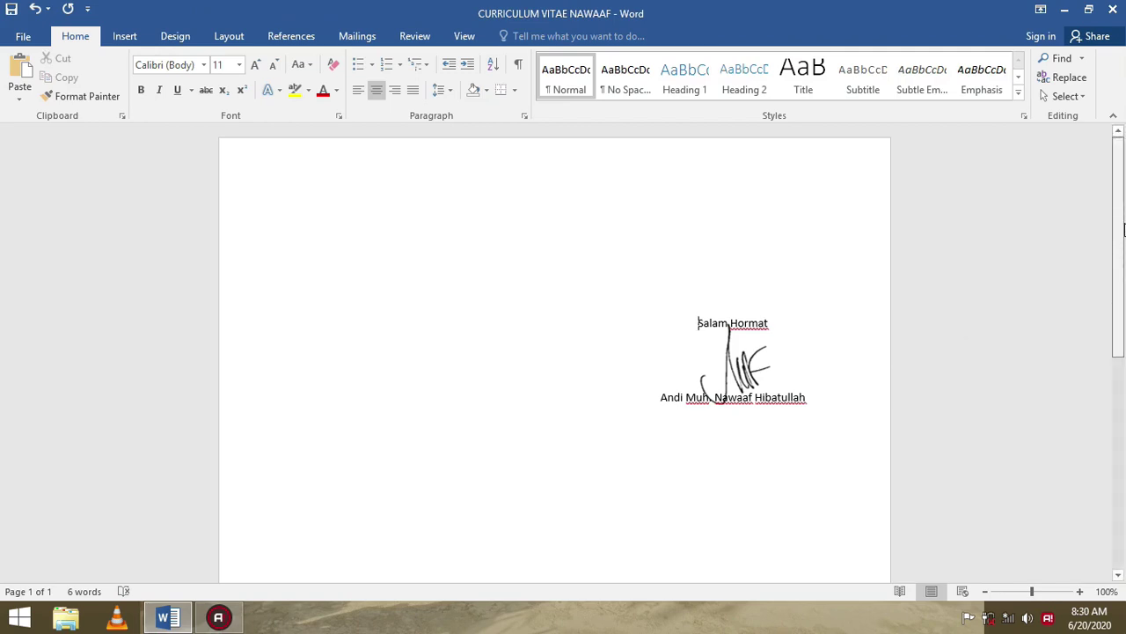
# Insert the signature photo IMG-20200620-WA0006 below the "Hormat Saya" closing of the curriculum vitae
pyautogui.moveTo(1124, 229)
pyautogui.mouseDown()
pyautogui.moveTo(1121, 492)
pyautogui.moveTo(1122, 216)
pyautogui.mouseUp()
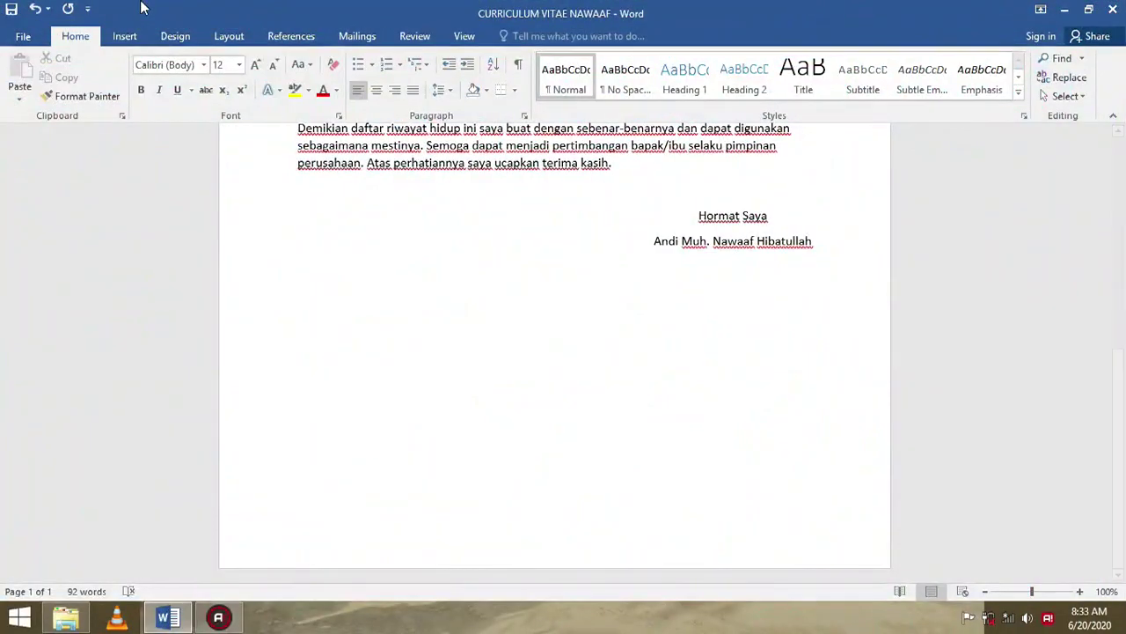
pyautogui.click(124, 36)
pyautogui.click(152, 93)
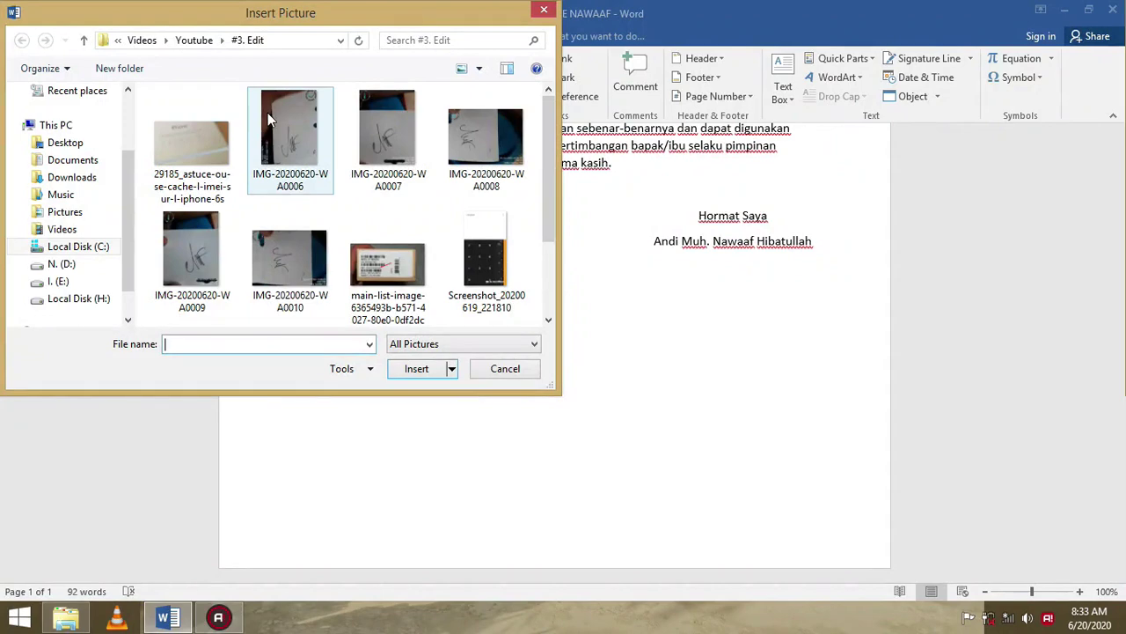
pyautogui.doubleClick(267, 112)
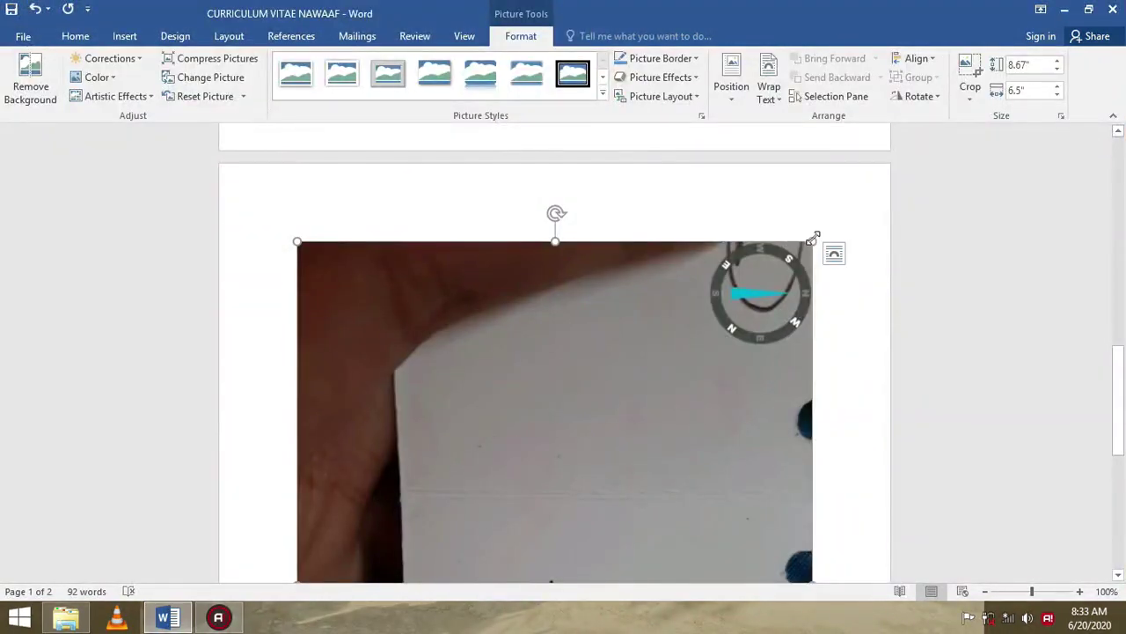
# Shrink the inserted signature photo to 4.66" wide and compress its height to 4.06"
pyautogui.moveTo(813, 237); pyautogui.dragTo(463, 437)
pyautogui.scroll(-3, 460, 437)
pyautogui.moveTo(1123, 408)
pyautogui.mouseDown()
pyautogui.moveTo(1124, 427)
pyautogui.moveTo(1124, 414)
pyautogui.mouseUp()
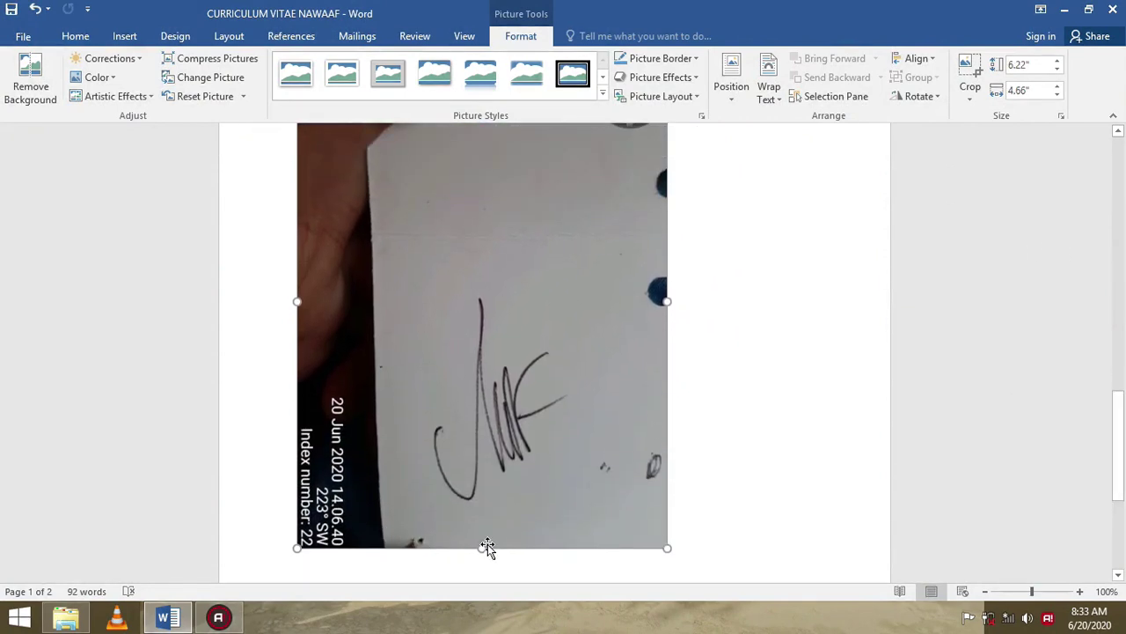
pyautogui.moveTo(488, 547); pyautogui.dragTo(471, 377)
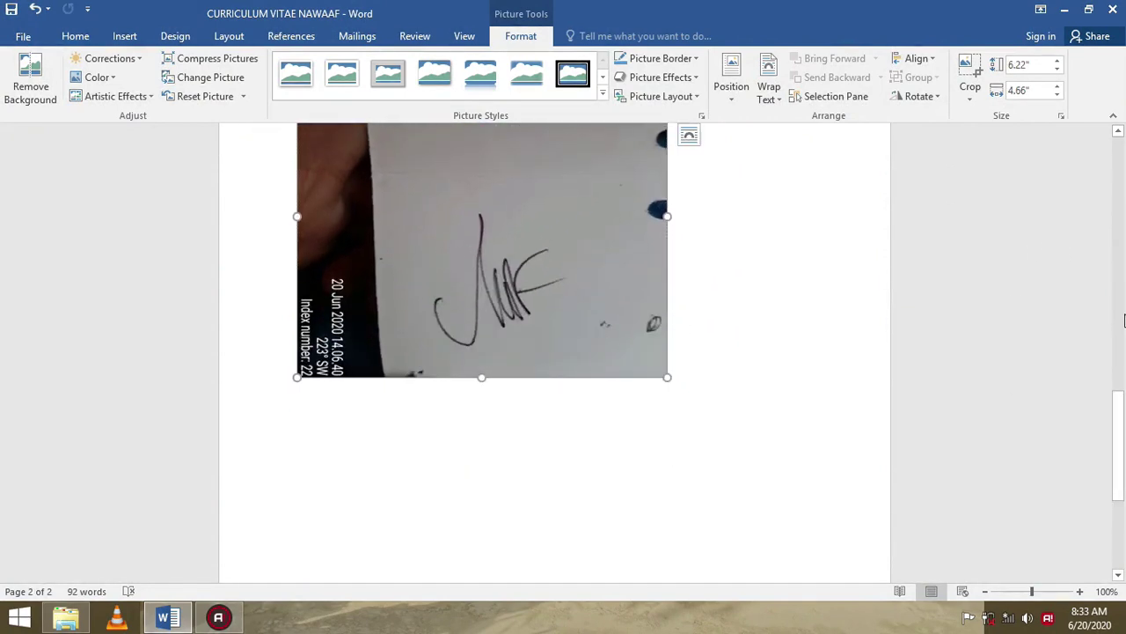
pyautogui.moveTo(1121, 409); pyautogui.dragTo(1121, 370)
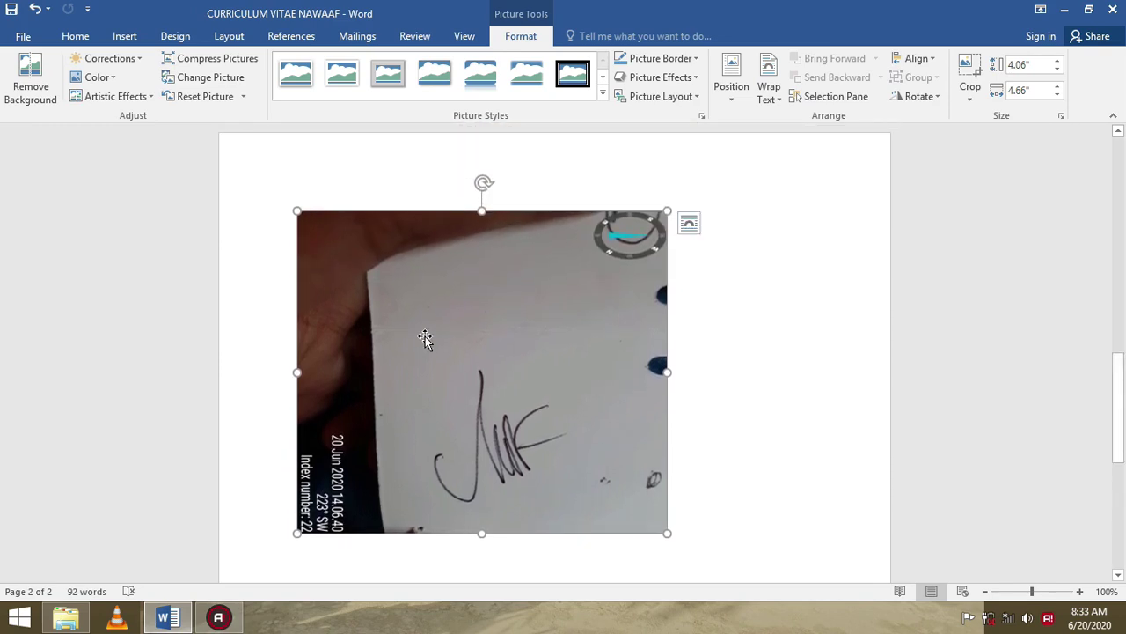
# Apply the Photocopy artistic effect to the photo and remove its background, fitting the removal frame closely around the signature
pyautogui.click(132, 99)
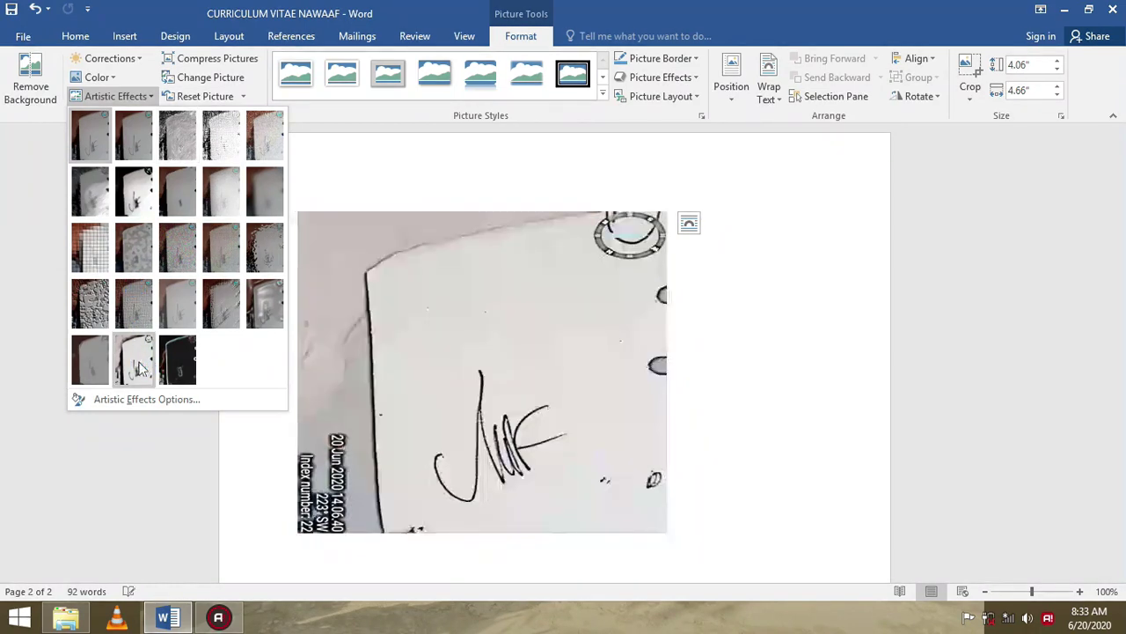
pyautogui.click(141, 364)
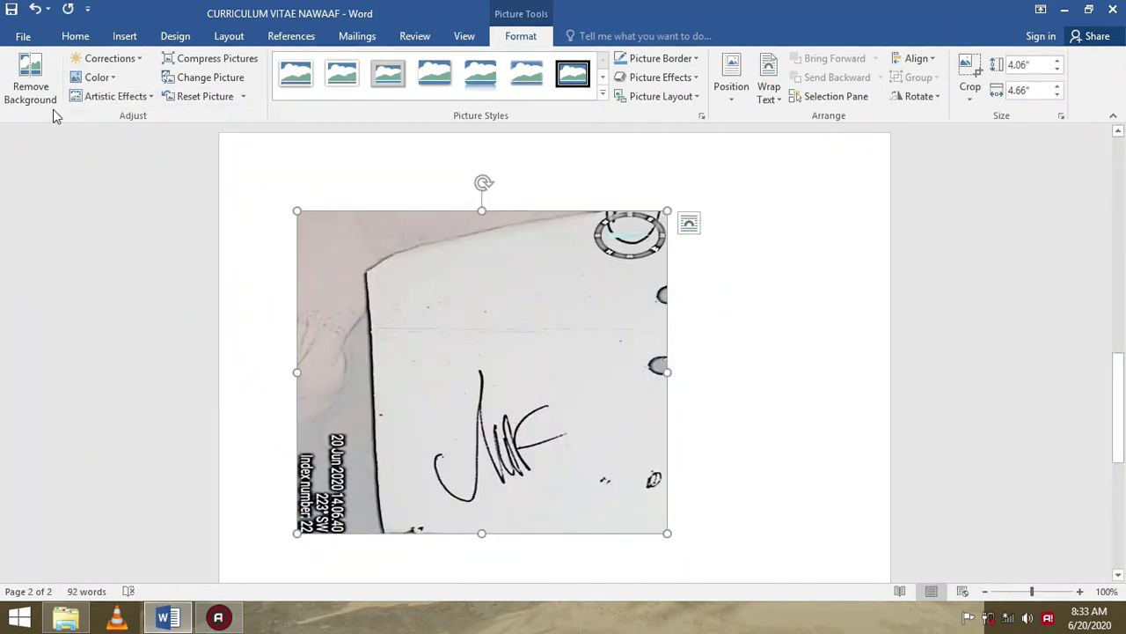
pyautogui.click(33, 92)
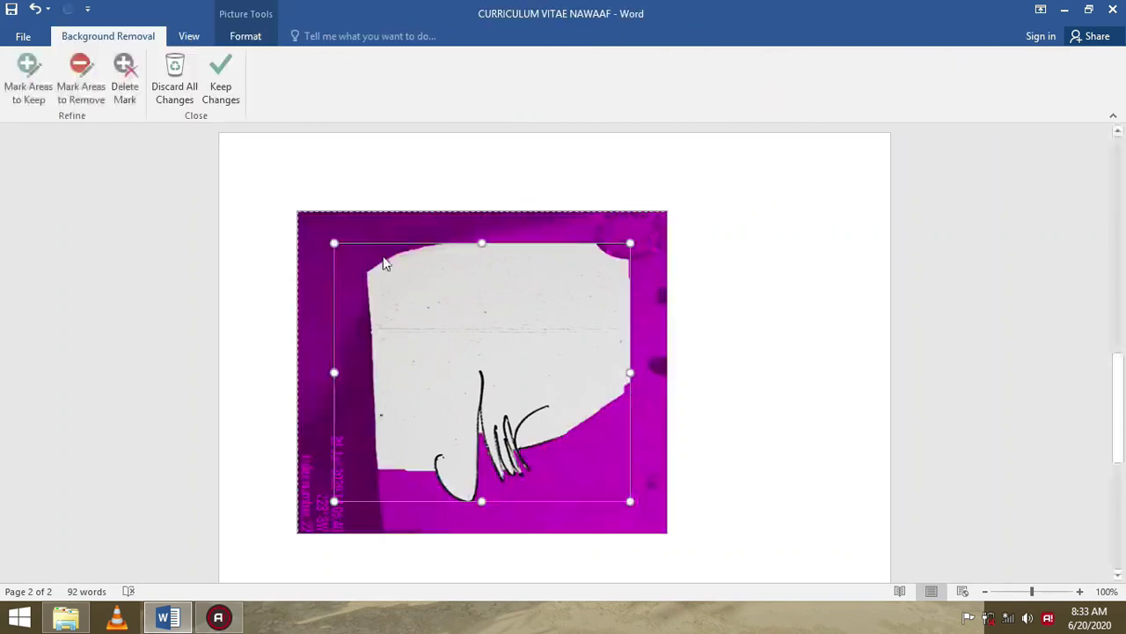
pyautogui.moveTo(334, 243); pyautogui.dragTo(427, 362)
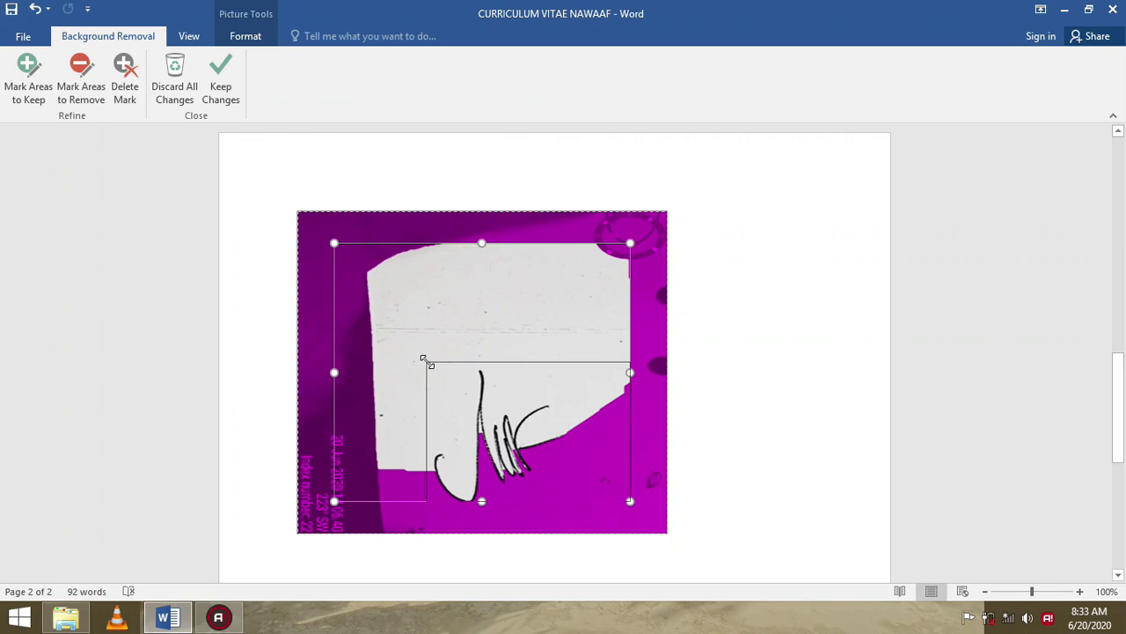
pyautogui.moveTo(632, 432); pyautogui.dragTo(577, 435)
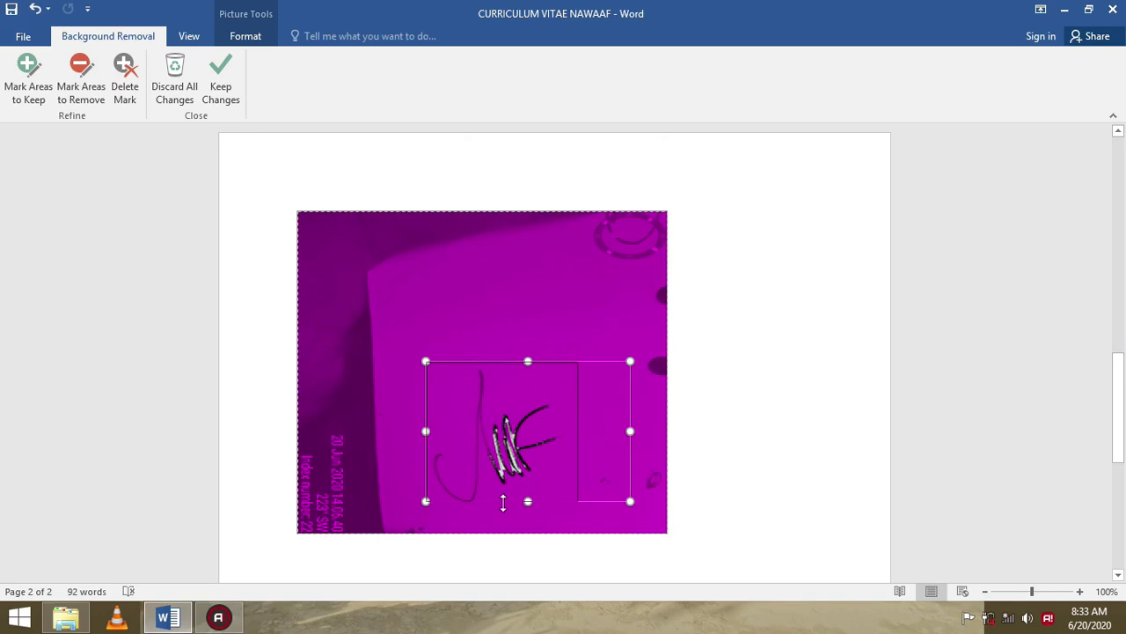
pyautogui.moveTo(502, 507); pyautogui.dragTo(502, 509)
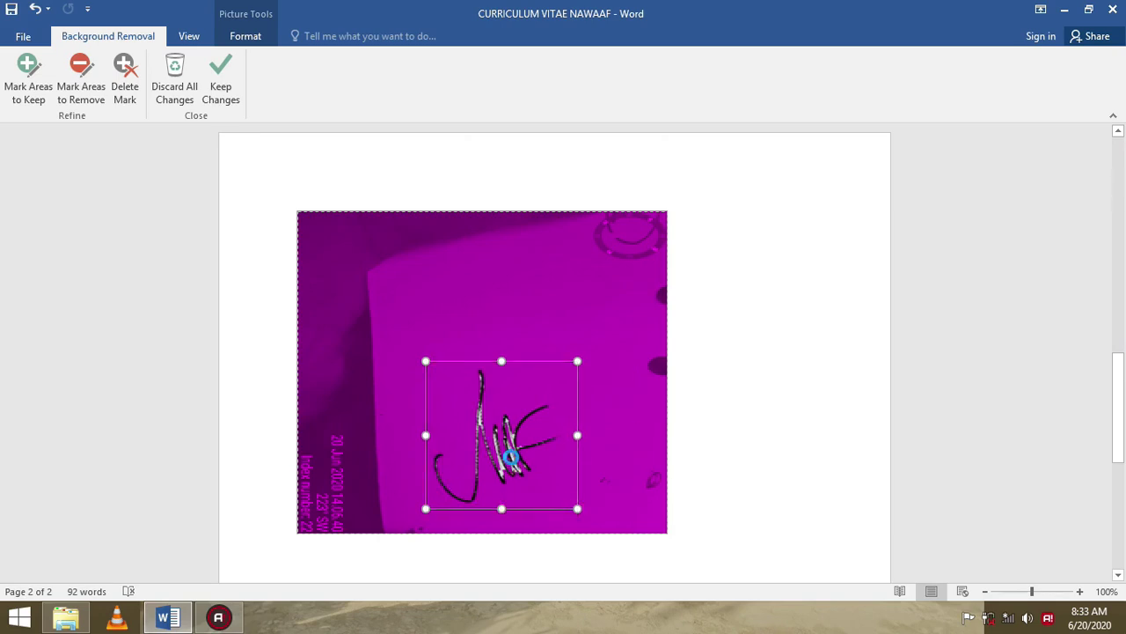
pyautogui.click(222, 81)
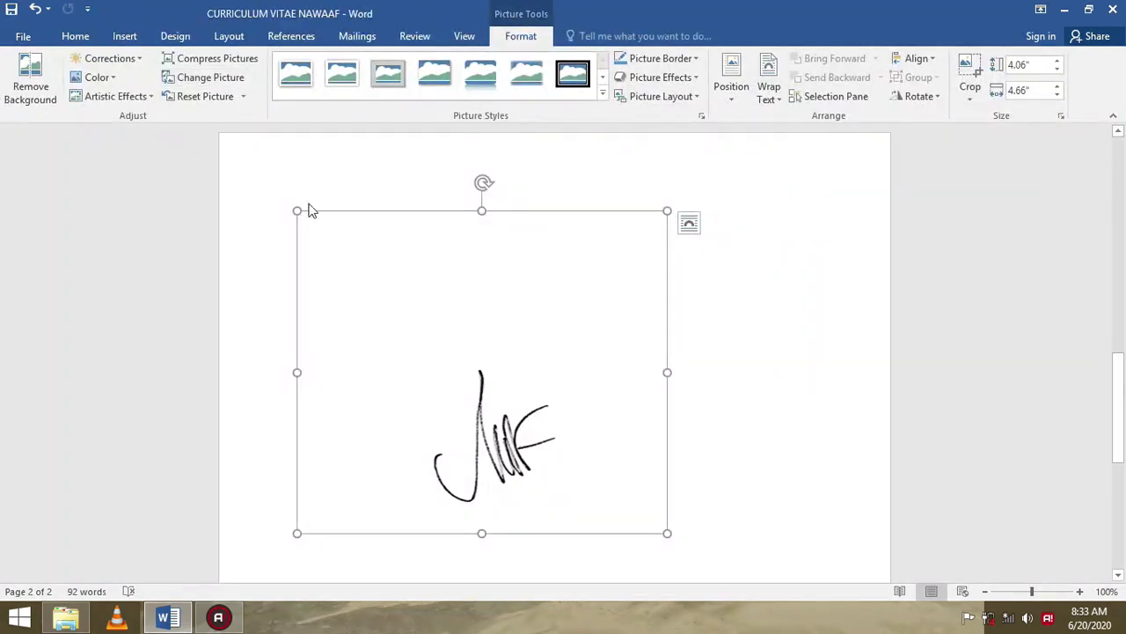
# Scale the signature picture down to about 2.21" by 2.54" and crop it to about 1.13" by 1.16" around the signature
pyautogui.moveTo(309, 223); pyautogui.dragTo(465, 380)
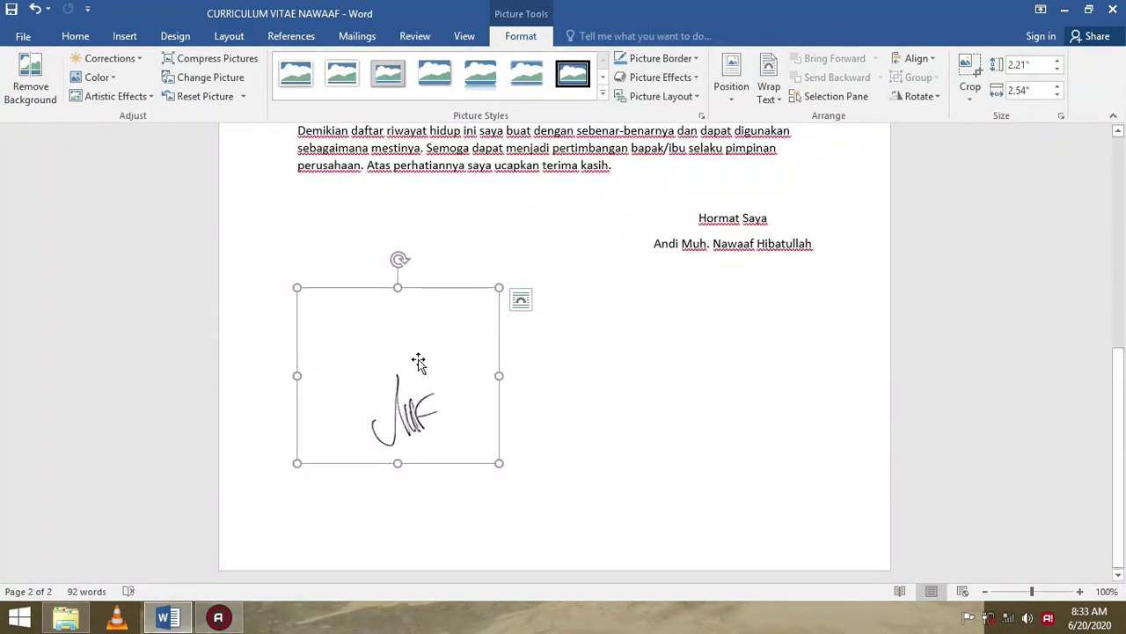
pyautogui.rightClick(419, 358)
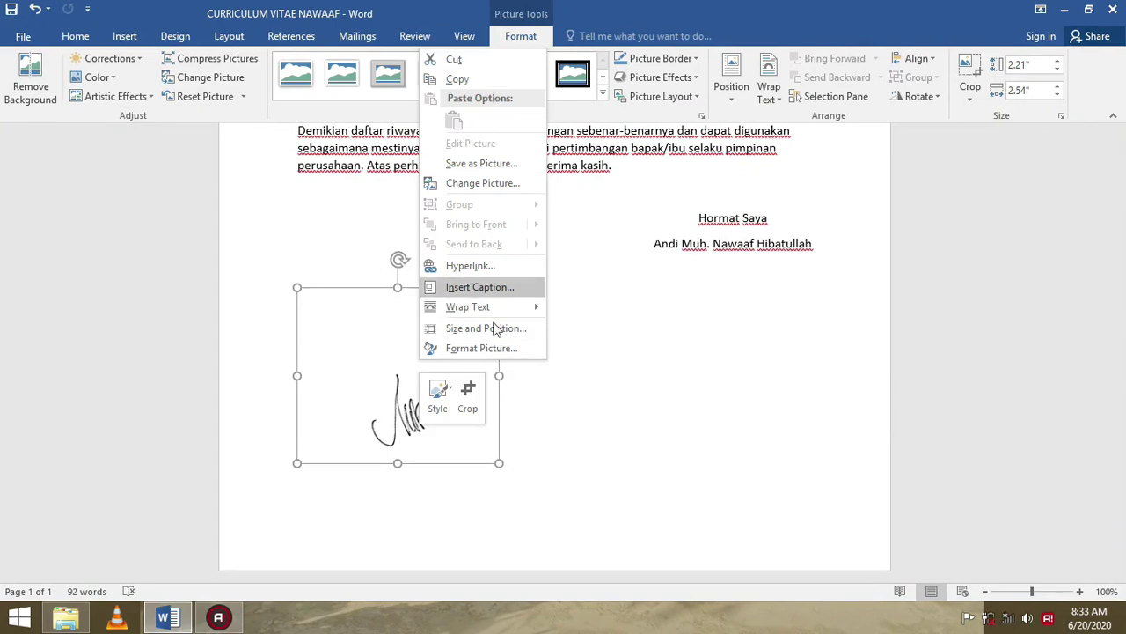
pyautogui.click(470, 390)
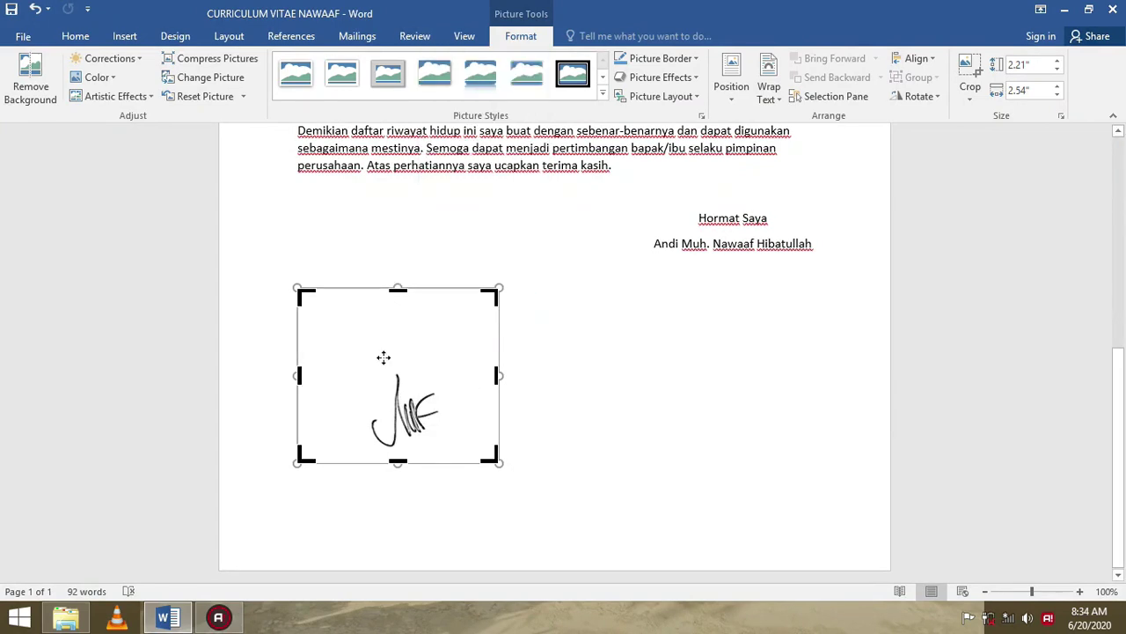
pyautogui.moveTo(304, 298); pyautogui.dragTo(357, 368)
pyautogui.moveTo(435, 379); pyautogui.dragTo(387, 377)
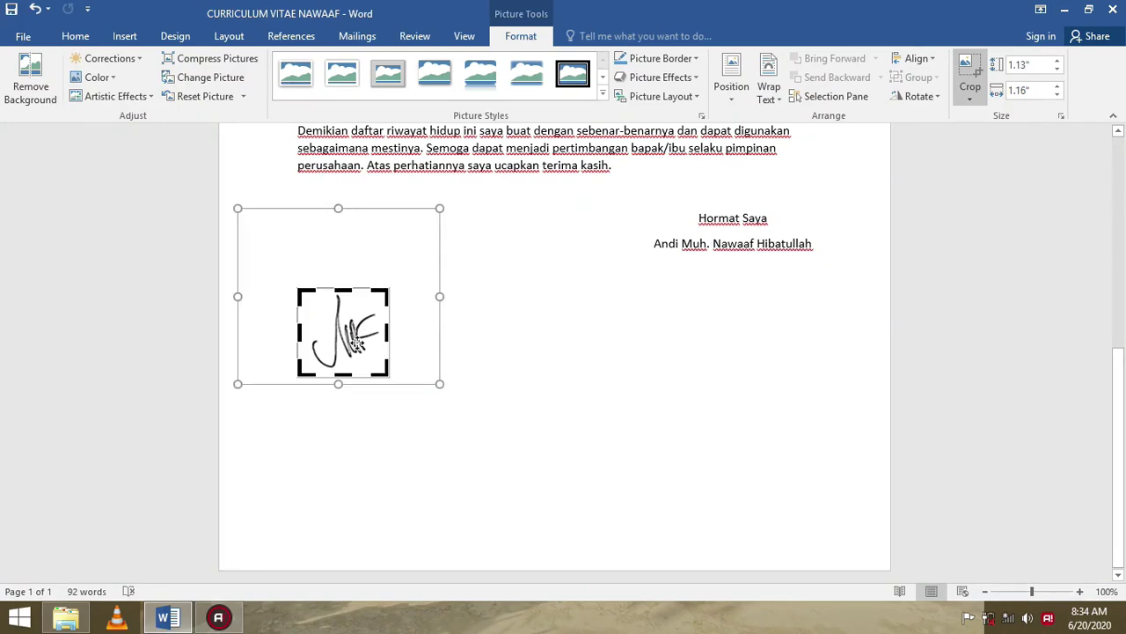
pyautogui.click(296, 390)
pyautogui.click(347, 374)
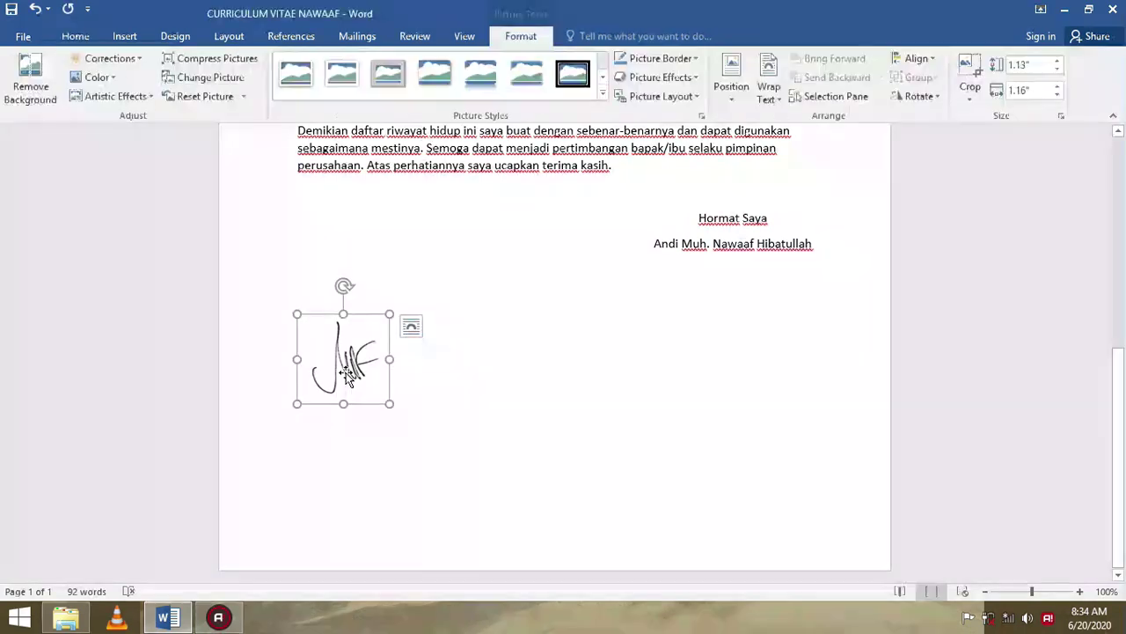
# Add three blank lines between "Hormat Saya" and the signer's name and move the signature picture just above the name
pyautogui.click(785, 233)
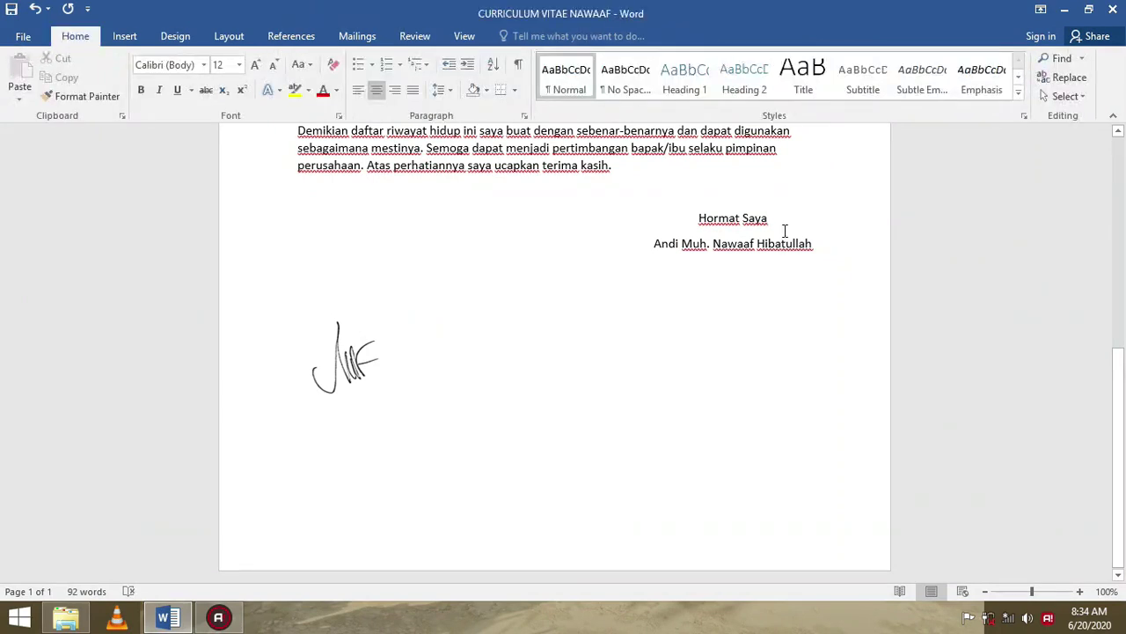
pyautogui.press('Return')
pyautogui.press('Return')
pyautogui.press('Return')
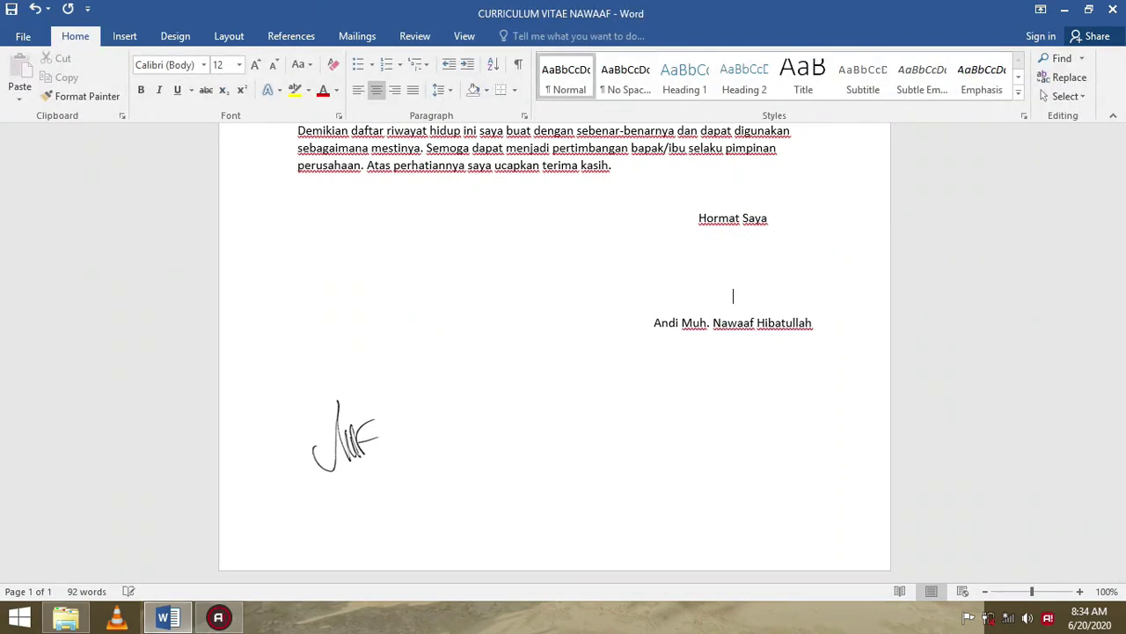
pyautogui.moveTo(343, 437)
pyautogui.mouseDown()
pyautogui.moveTo(558, 335)
pyautogui.moveTo(699, 293)
pyautogui.mouseUp()
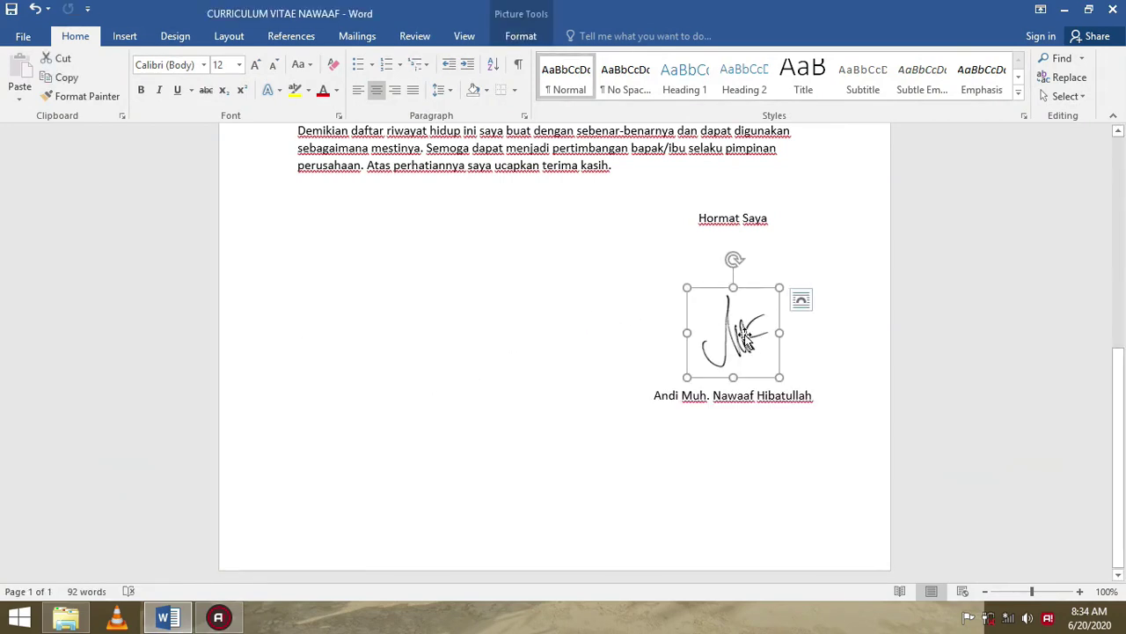
# Delete the surplus blank lines between "Hormat Saya" and the signature picture
pyautogui.click(699, 279)
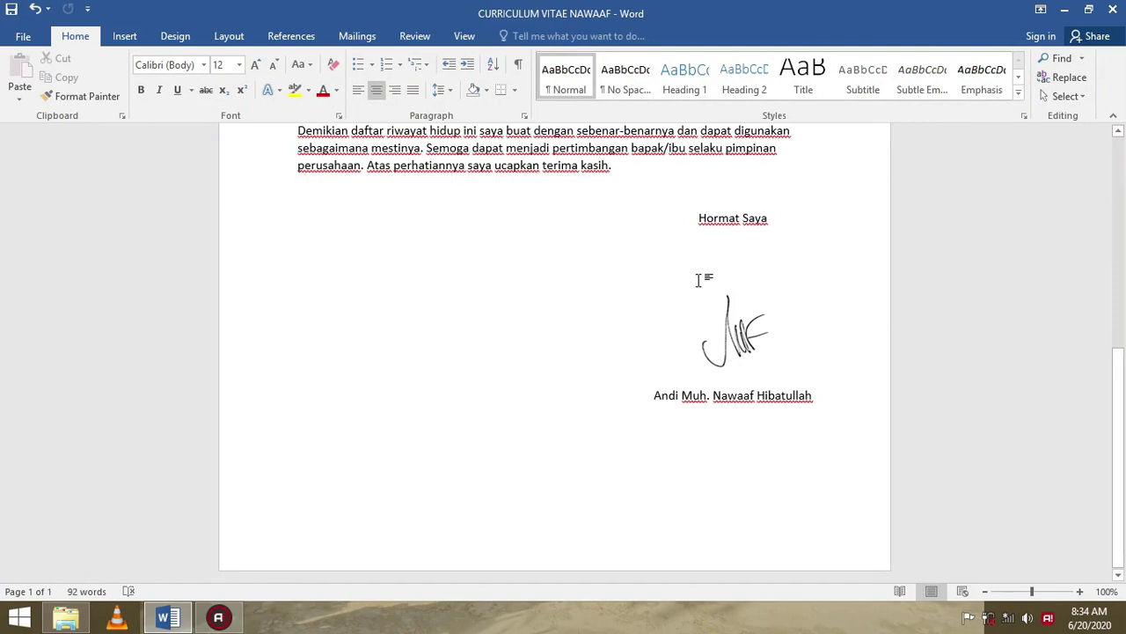
pyautogui.hotkey('ctrl', 'l')
pyautogui.press('BackSpace')
pyautogui.press('BackSpace')
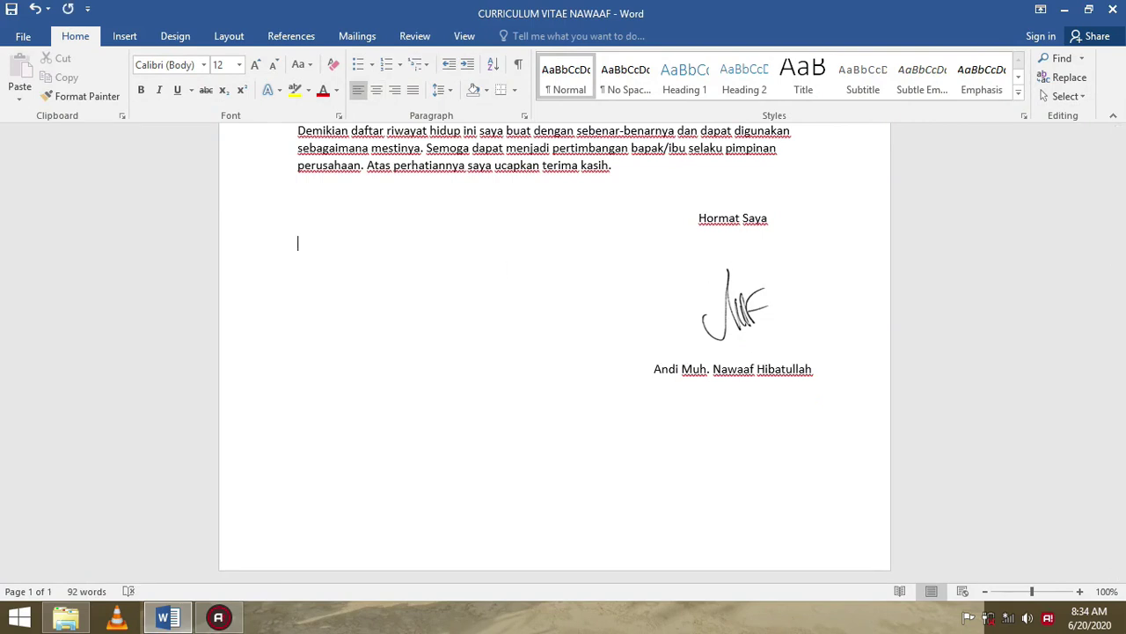
# Set the signature picture's text wrapping to Behind Text and move it up to overlap "Hormat Saya" and the name line
pyautogui.click(745, 294)
pyautogui.rightClick(747, 294)
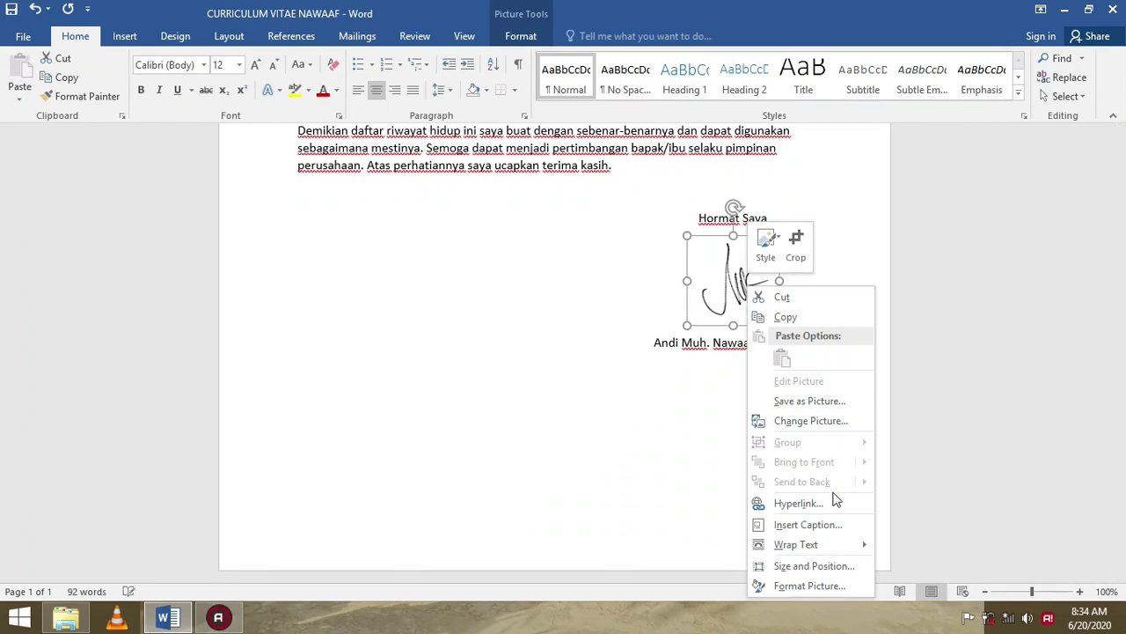
pyautogui.moveTo(788, 543)
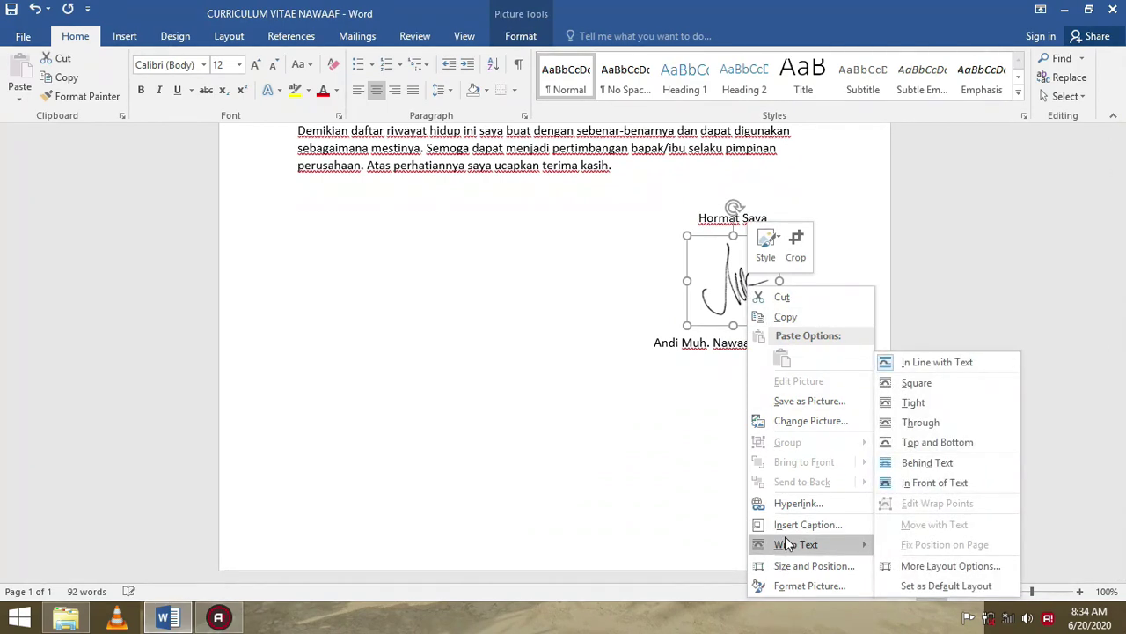
pyautogui.click(932, 460)
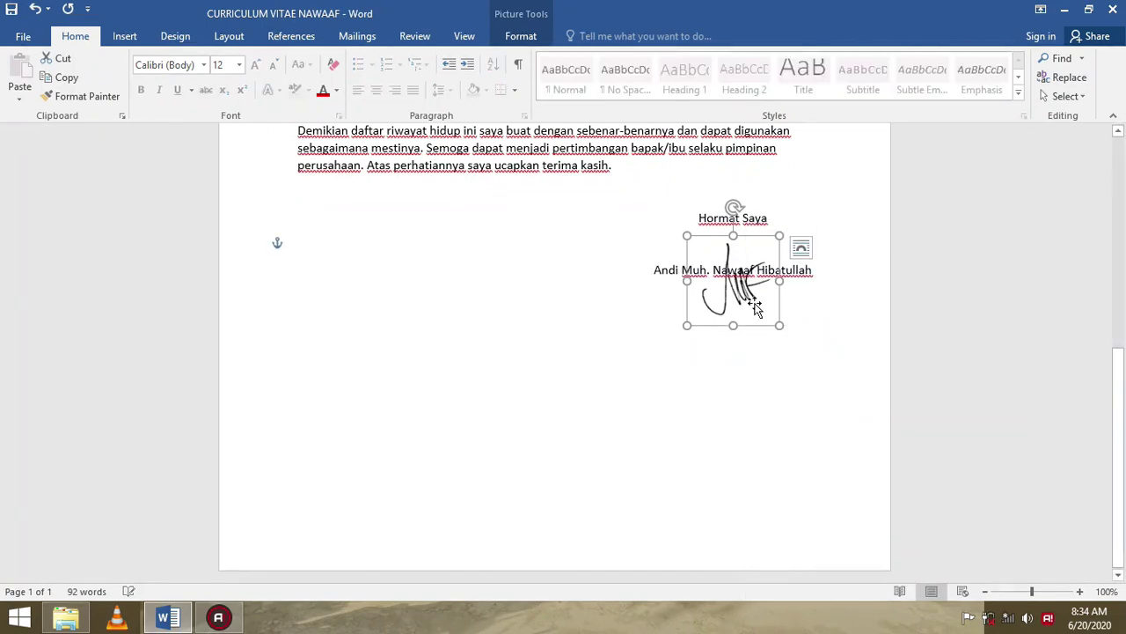
pyautogui.moveTo(737, 303); pyautogui.dragTo(735, 256)
# Add one more blank line above the signer's name and reposition the signature between "Hormat Saya" and the name, overlapping the name slightly
pyautogui.click(808, 272)
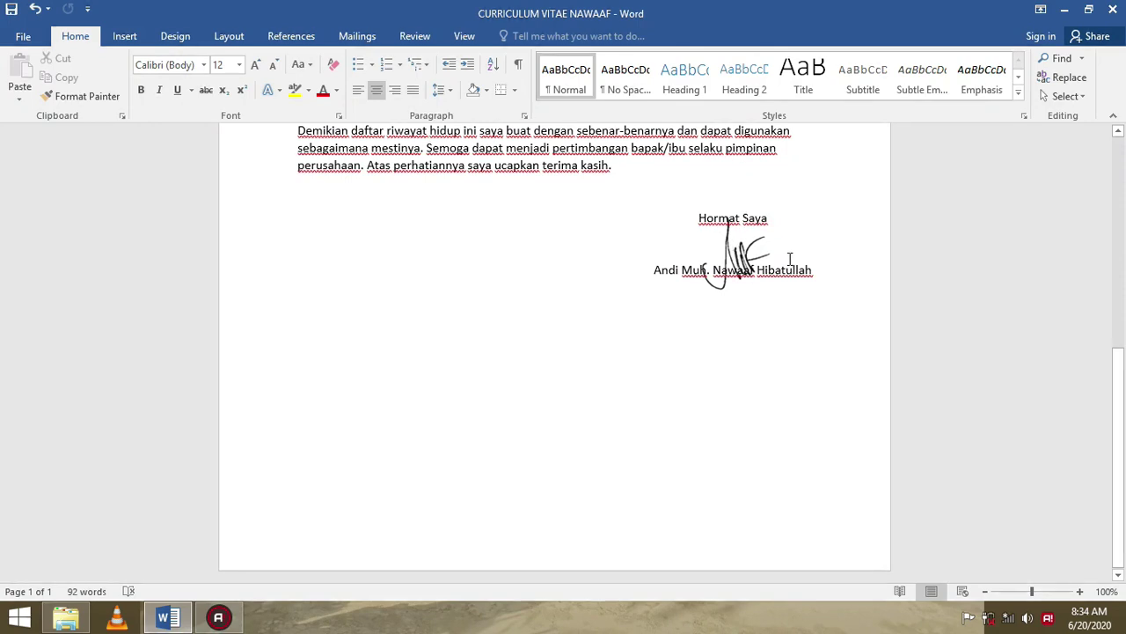
pyautogui.press('Return')
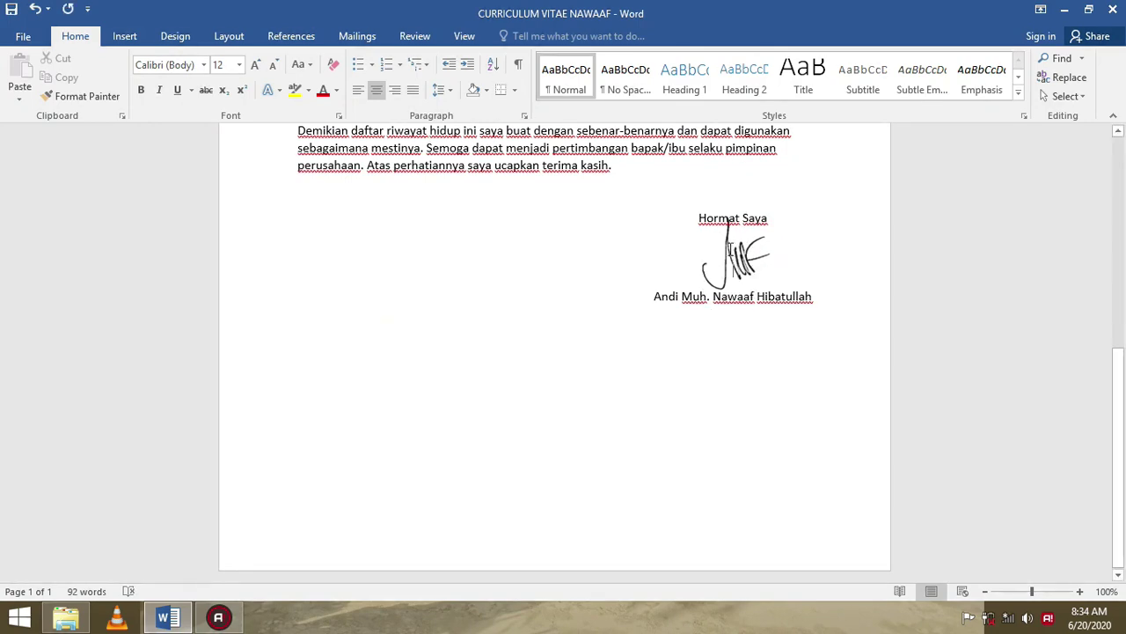
pyautogui.click(729, 248)
pyautogui.moveTo(730, 250)
pyautogui.mouseDown()
pyautogui.moveTo(754, 277)
pyautogui.moveTo(747, 283)
pyautogui.mouseUp()
pyautogui.click(742, 276)
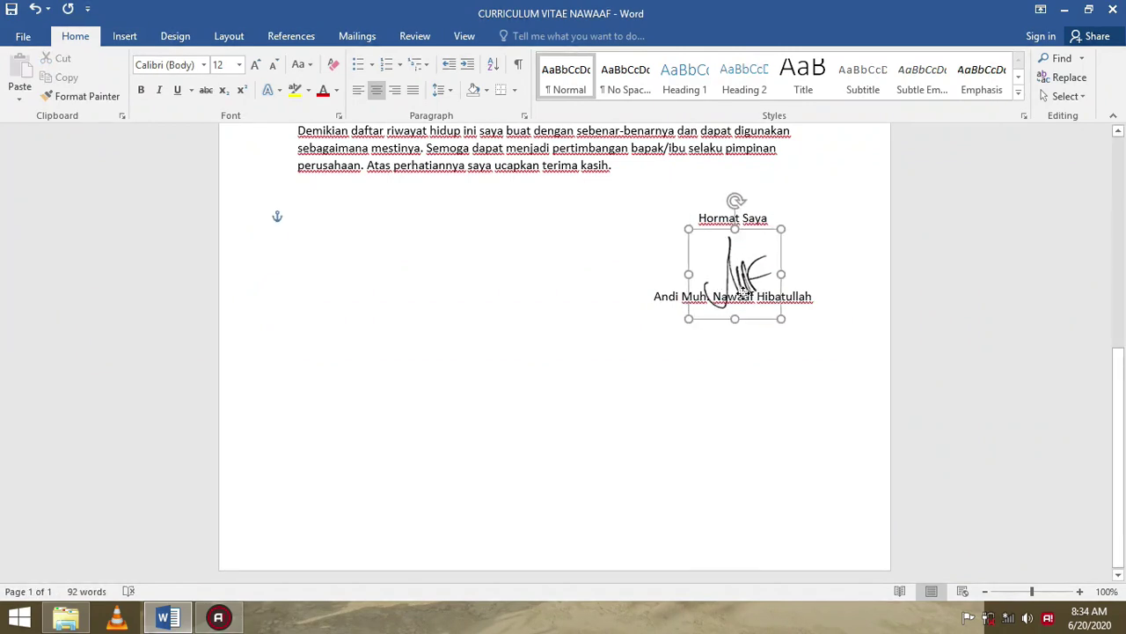
pyautogui.moveTo(741, 287)
pyautogui.mouseDown()
pyautogui.moveTo(738, 275)
pyautogui.moveTo(738, 287)
pyautogui.mouseUp()
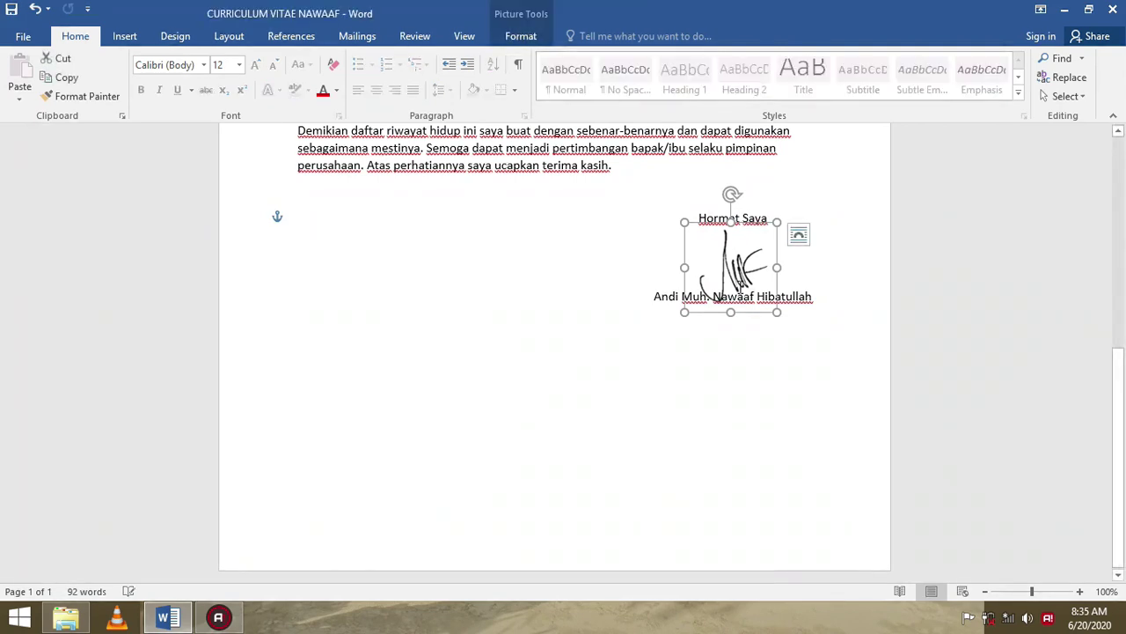